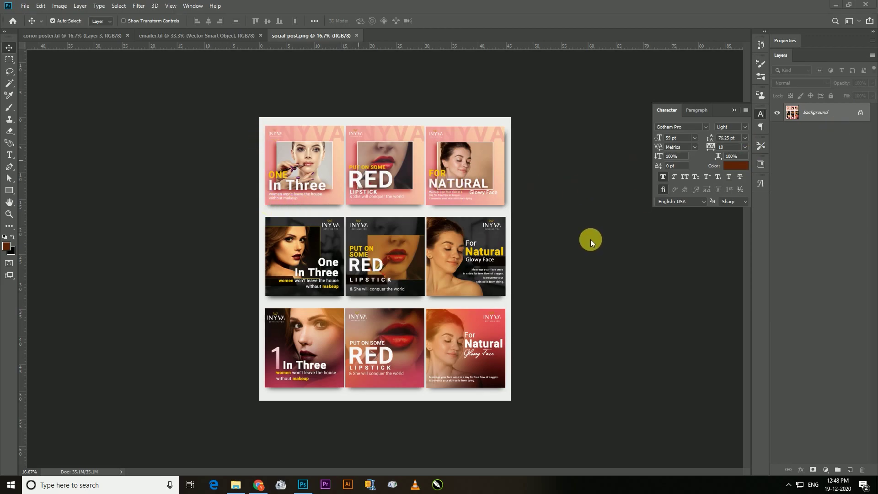
Step: Duplicate the Background layer of social-post.png as Layer 1 with Ctrl+J
key(ctrl+j)
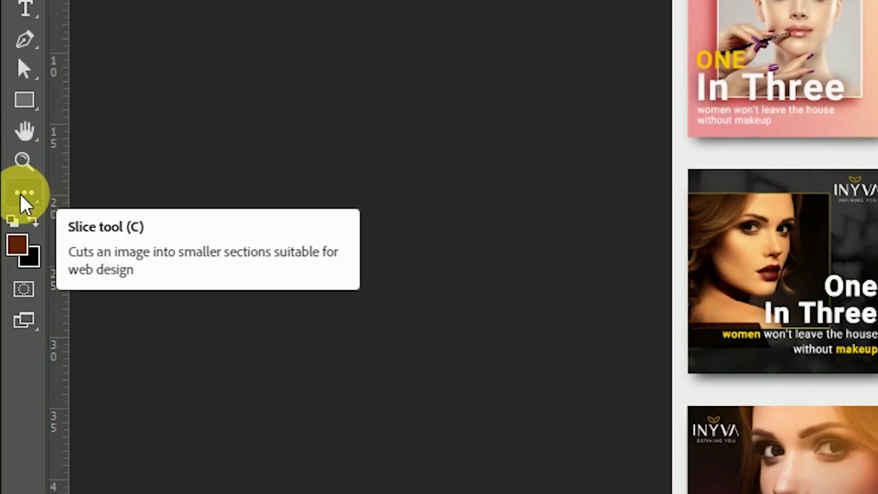
click(22, 199)
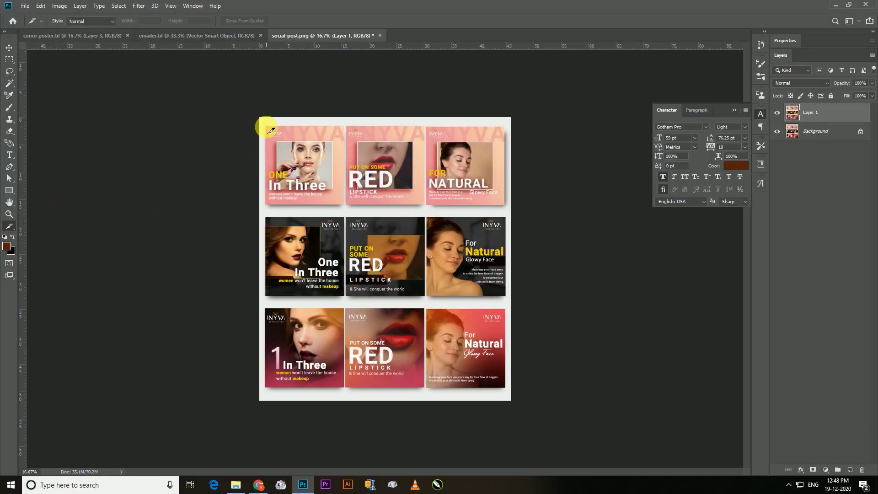
Step: Slice the top-left pink card, select it, and open Save for Web at JPEG High
key(ctrl+plus)
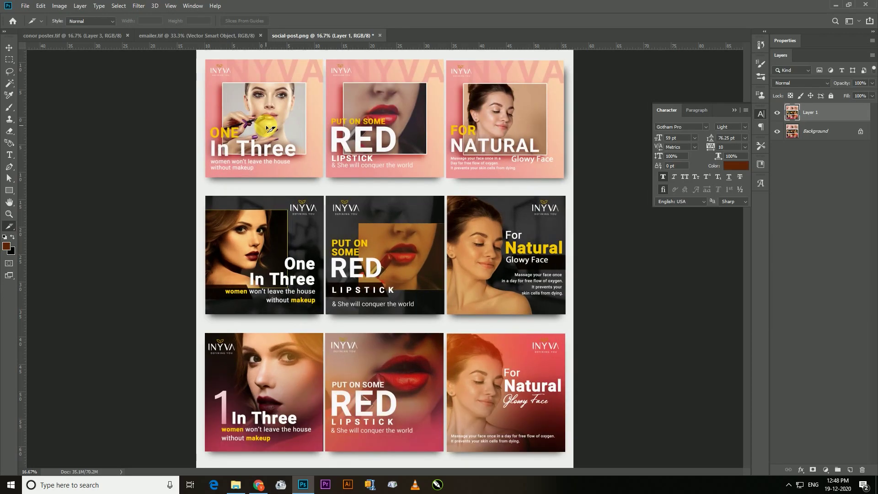
drag(259, 121, 288, 194)
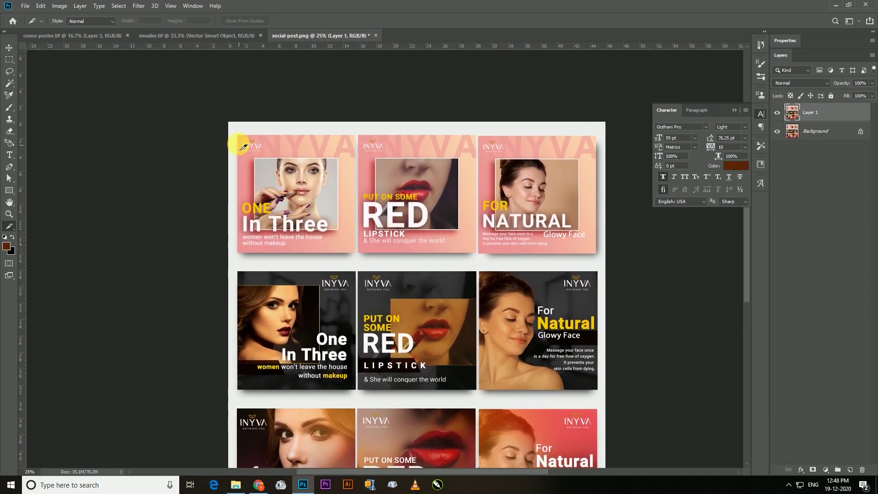
mouse_move(237, 135)
mouse_down()
mouse_move(344, 251)
mouse_move(363, 257)
mouse_up()
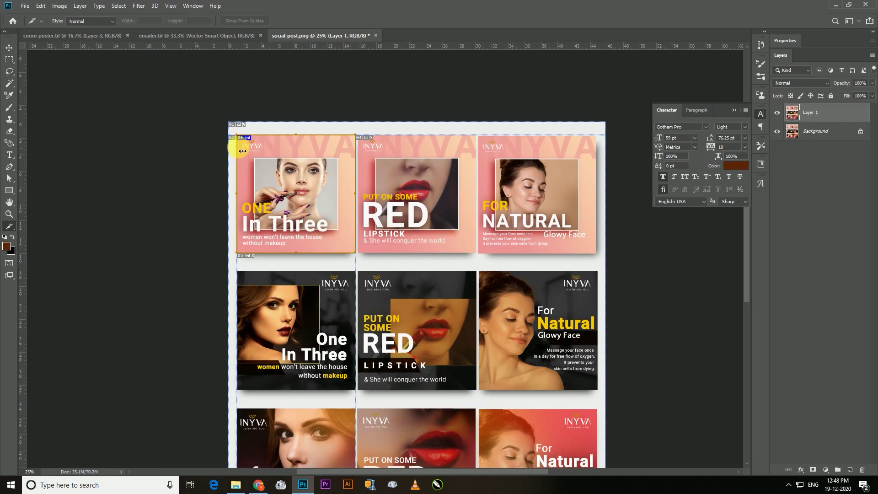
click(283, 234)
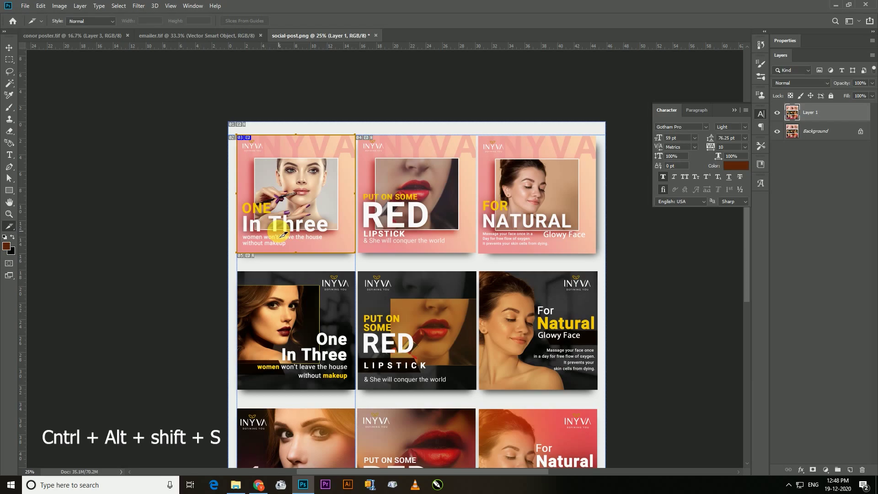
key(ctrl+alt+shift+s)
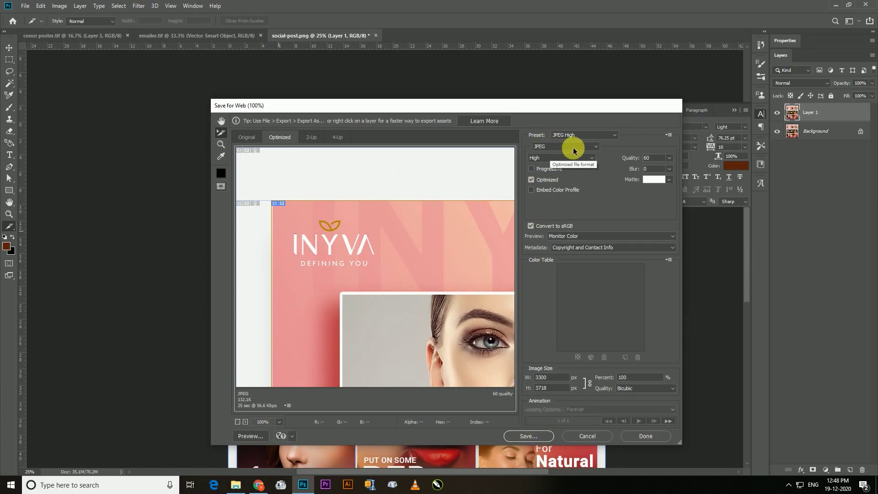
Step: Save only the selected slice to the Desktop as social-post, Images Only
click(527, 437)
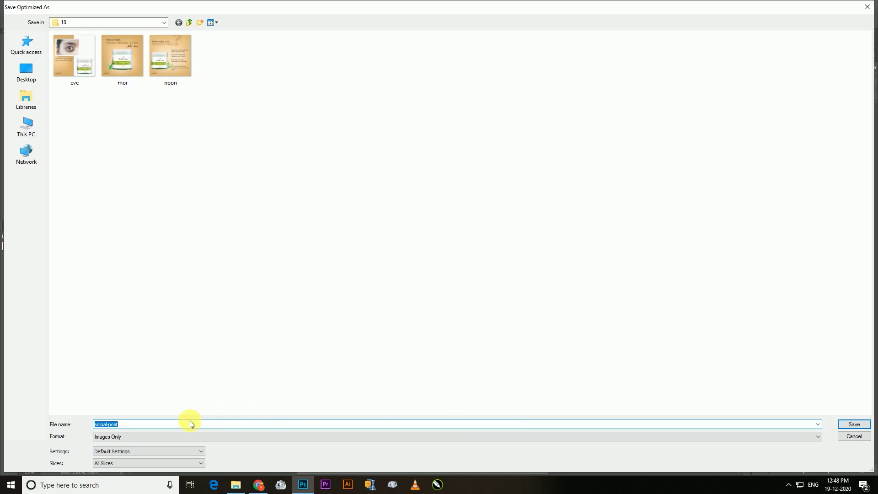
click(27, 72)
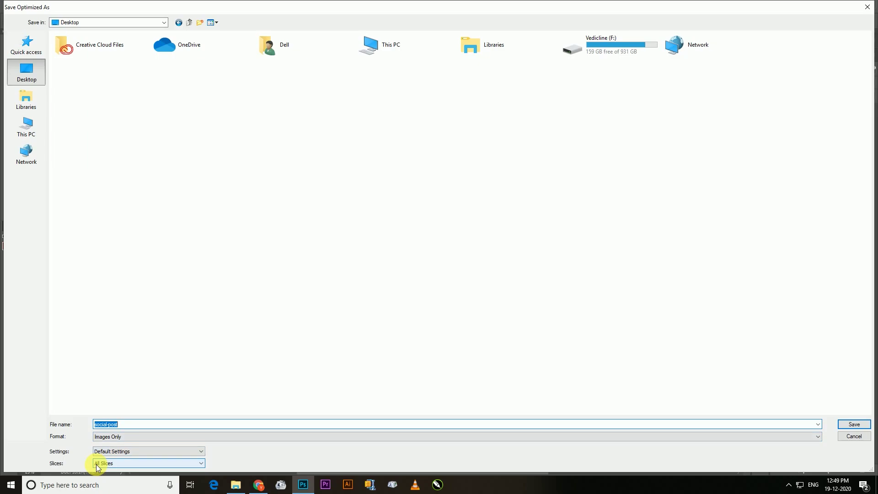
click(169, 463)
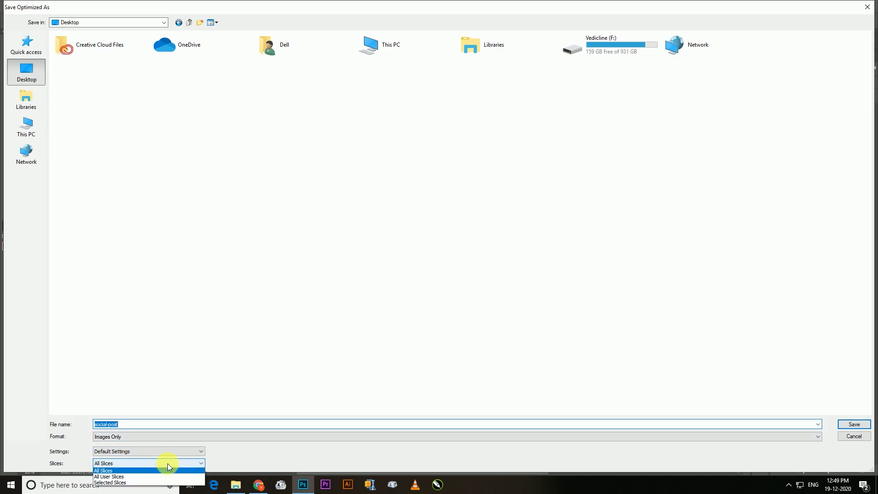
click(111, 483)
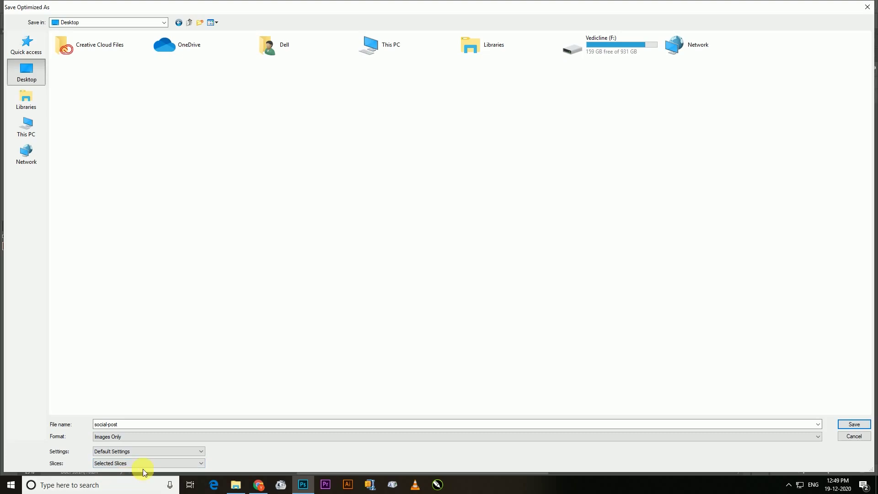
click(853, 425)
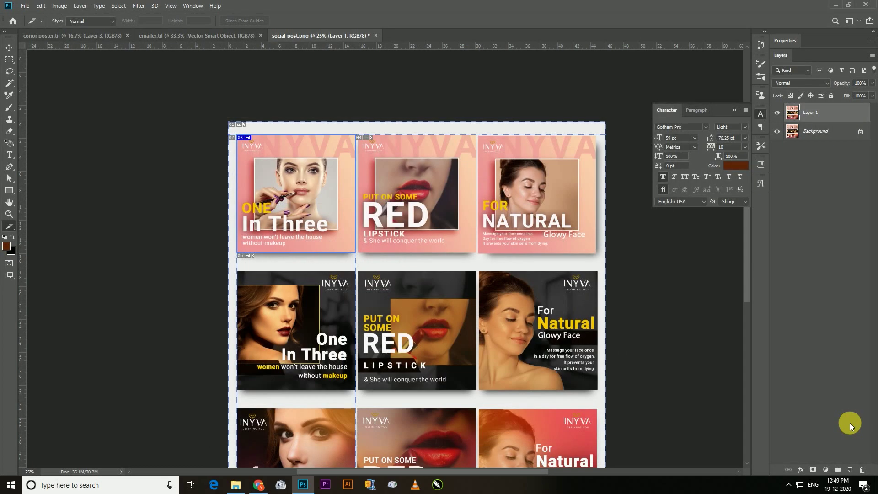
Step: Preview social-post_03.jpg from the Desktop images folder to confirm it shows the first card
click(237, 485)
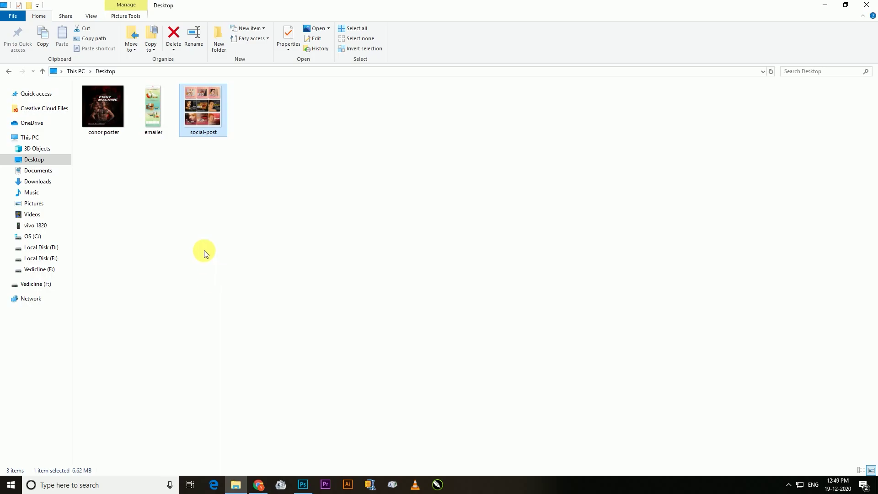
double_click(250, 111)
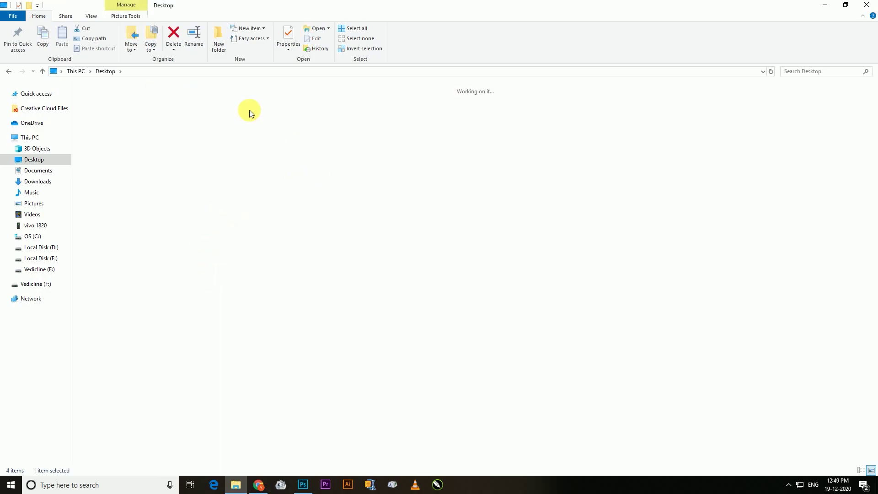
mouse_move(103, 109)
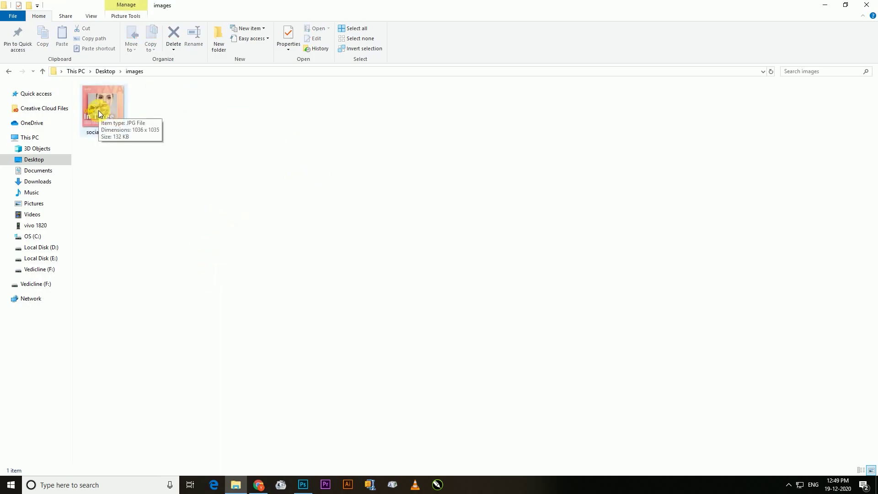
double_click(98, 111)
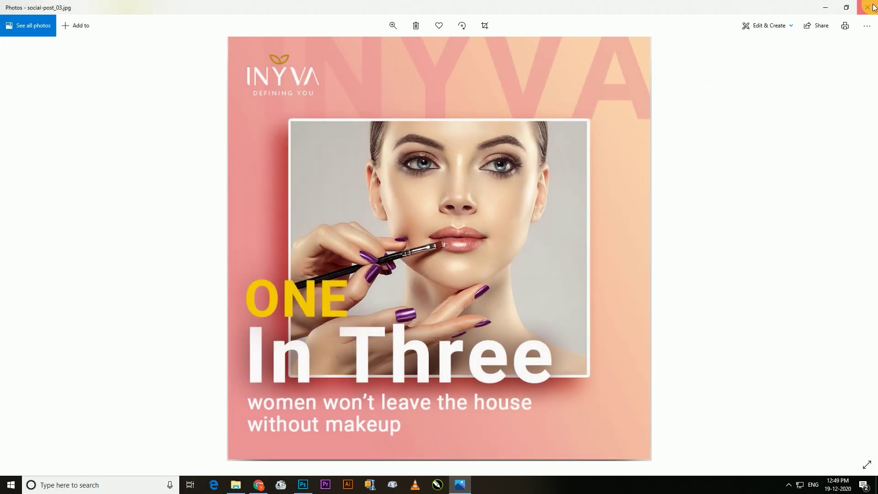
click(873, 7)
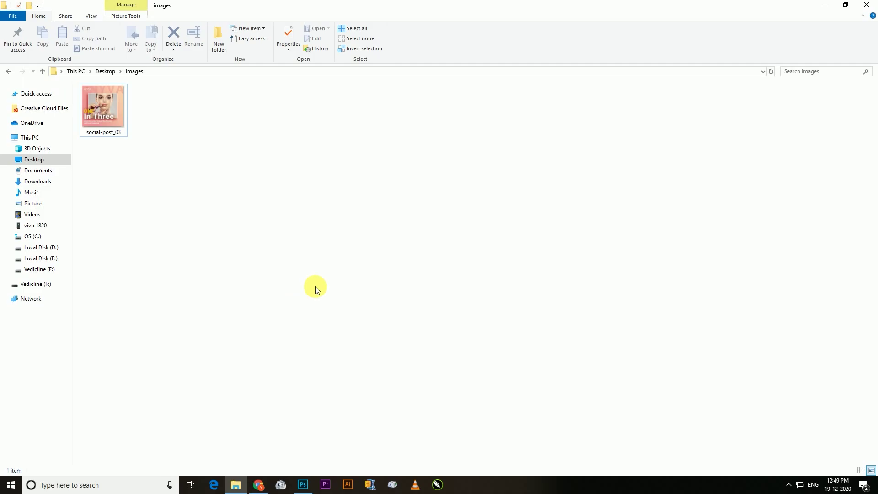
click(303, 485)
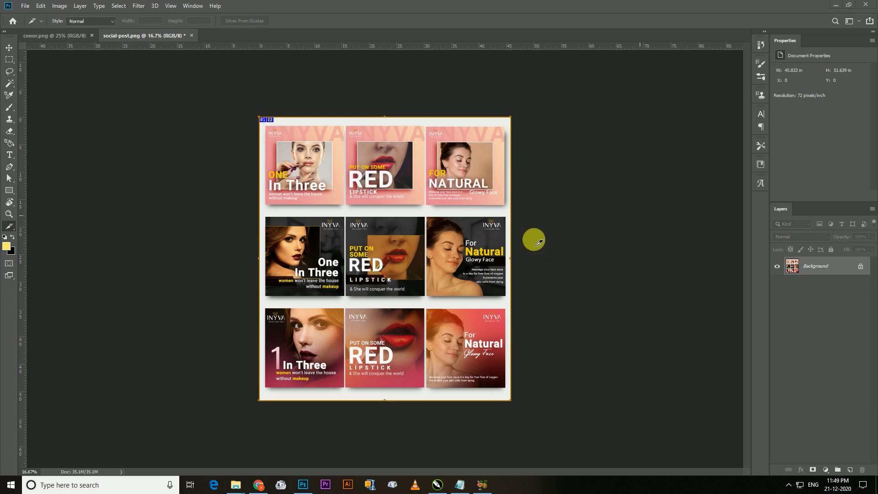
Step: On conor.png, draw one slice covering the whole Fight Machine poster
click(74, 35)
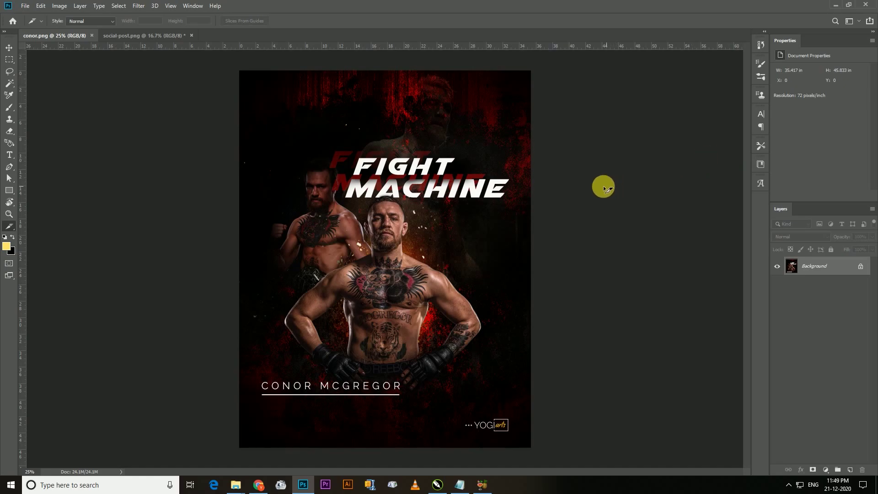
key(ctrl+minus)
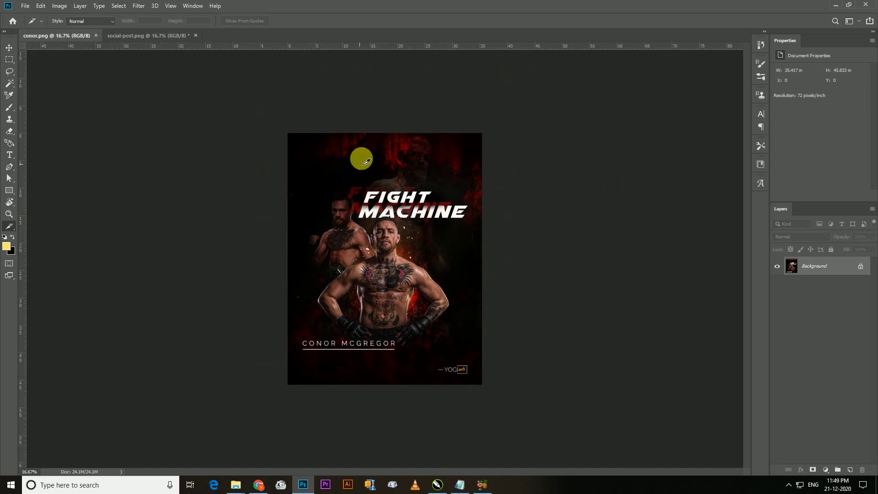
drag(270, 116, 501, 379)
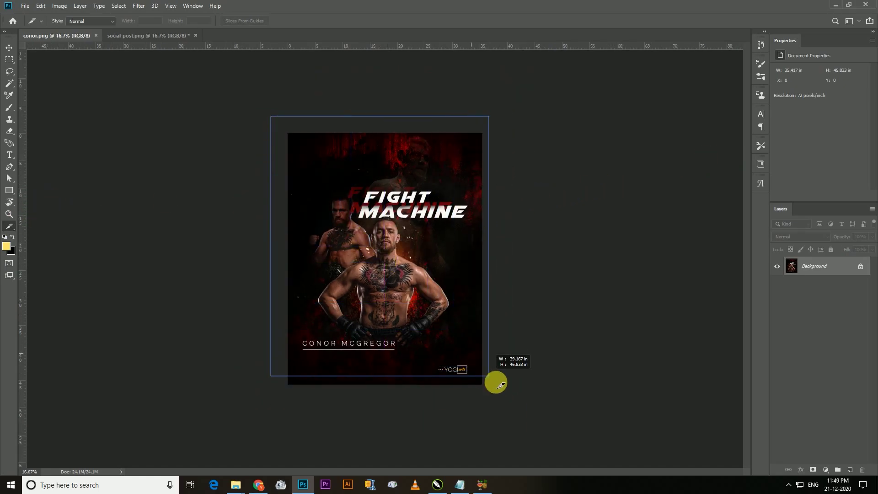
right_click(300, 136)
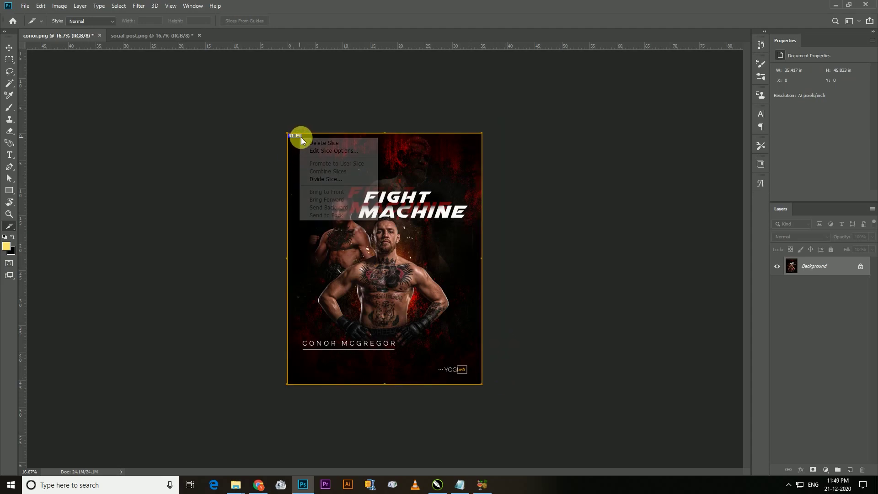
Step: Divide the poster slice into 3 slices down and 3 across
click(322, 179)
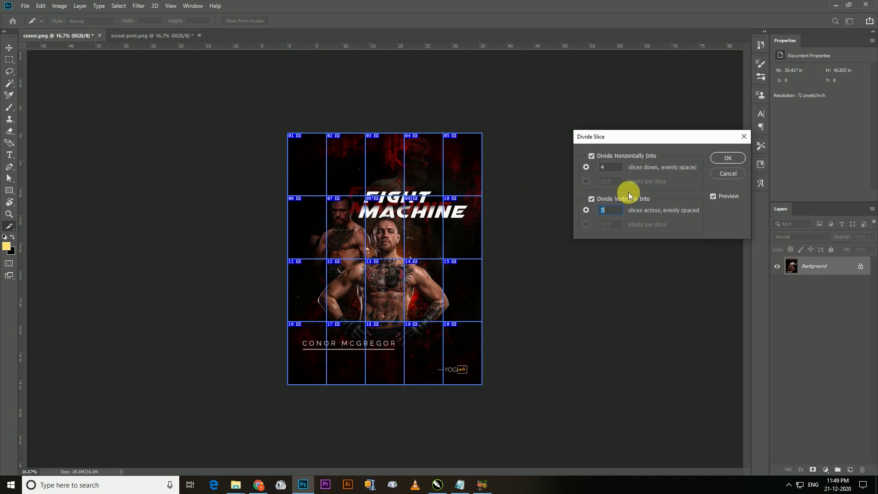
click(609, 170)
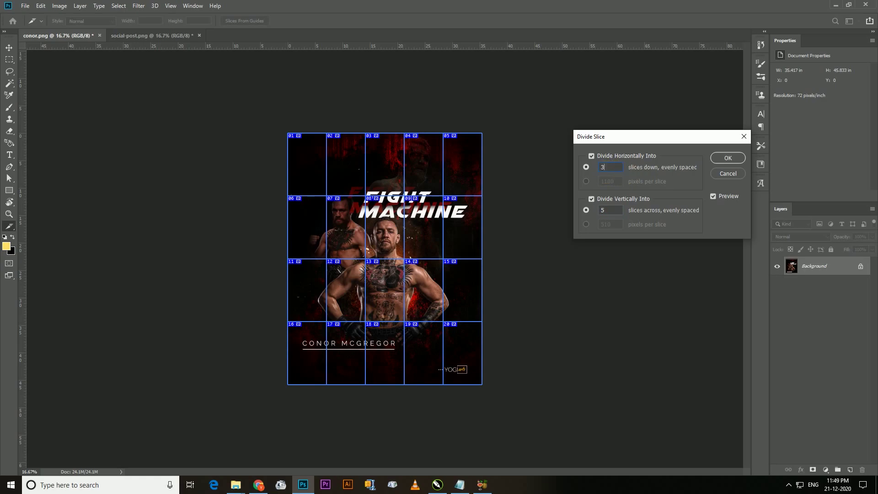
text(3)
click(599, 211)
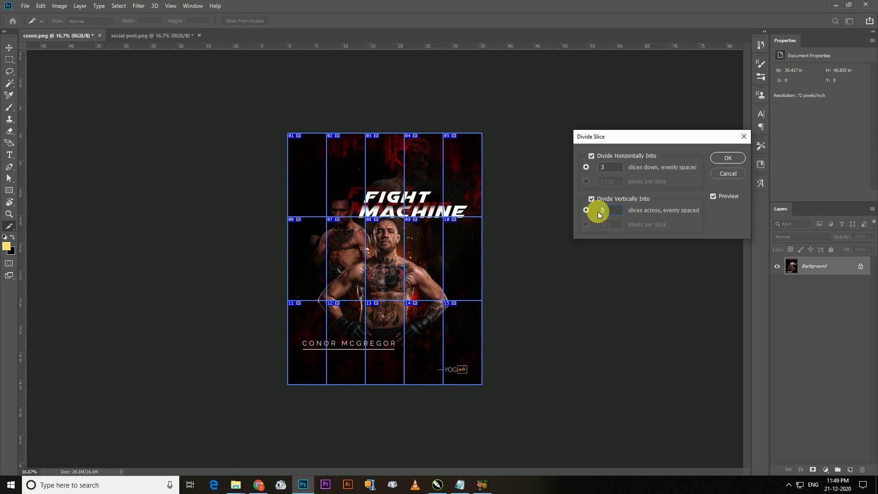
text(3)
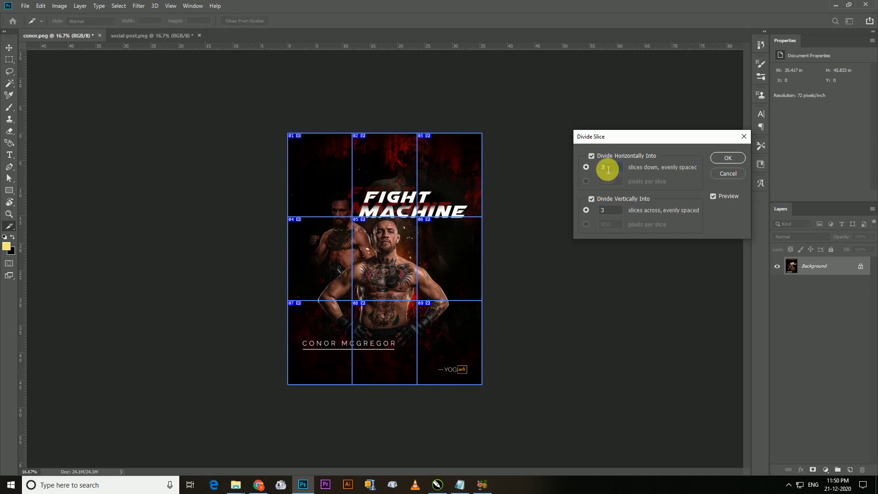
text(5)
click(608, 212)
key(BackSpace)
text(2)
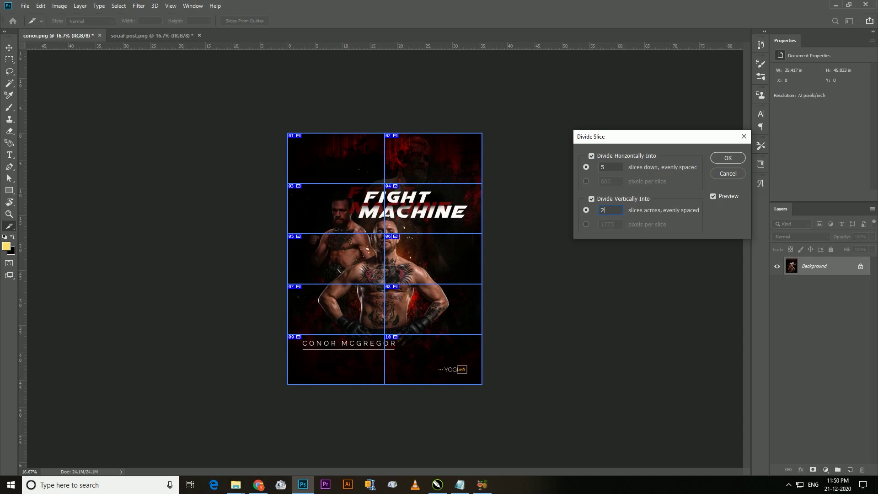
double_click(616, 215)
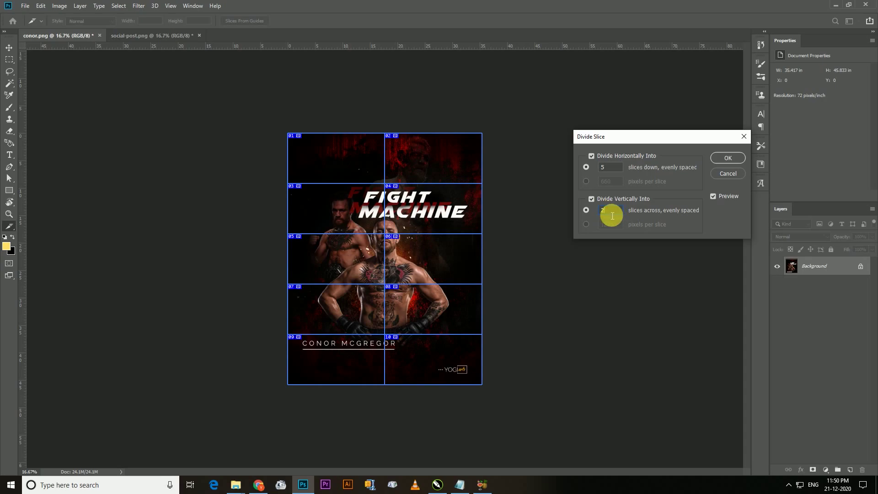
drag(612, 216, 600, 215)
text(3)
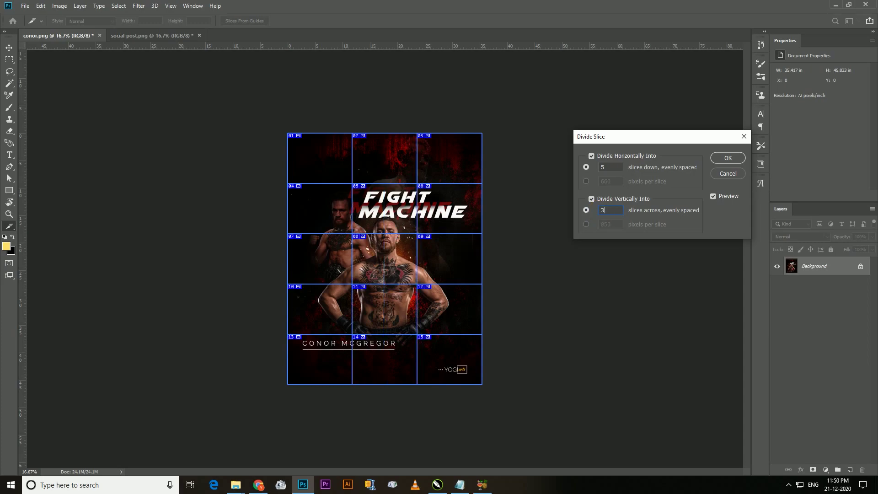
click(610, 172)
text(3)
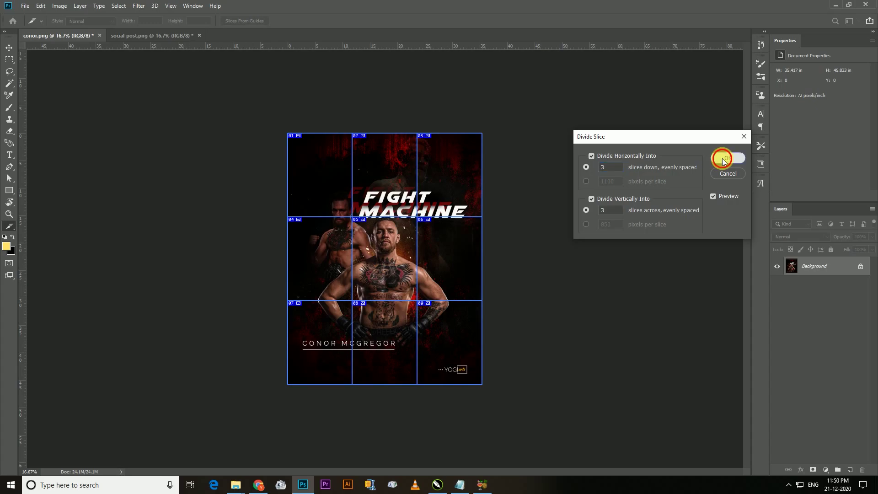
click(728, 158)
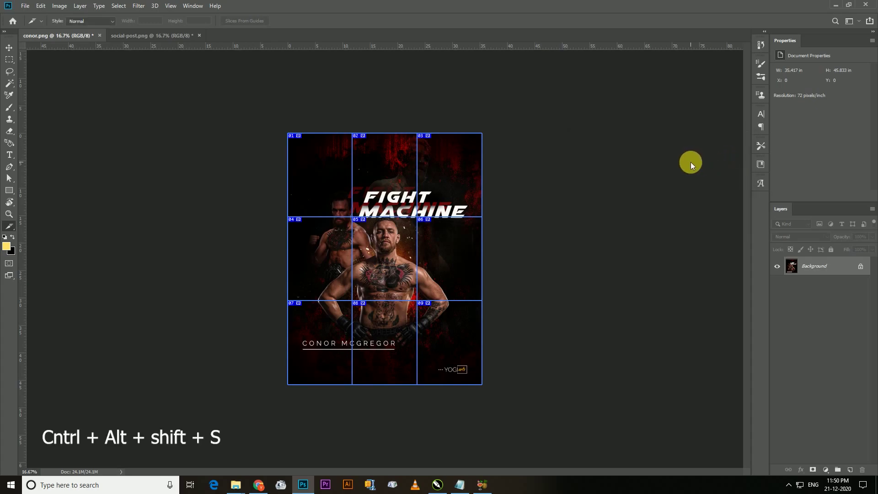
Step: Save the poster's nine slices to the Desktop and check them in the images folder
key(ctrl+alt+shift+s)
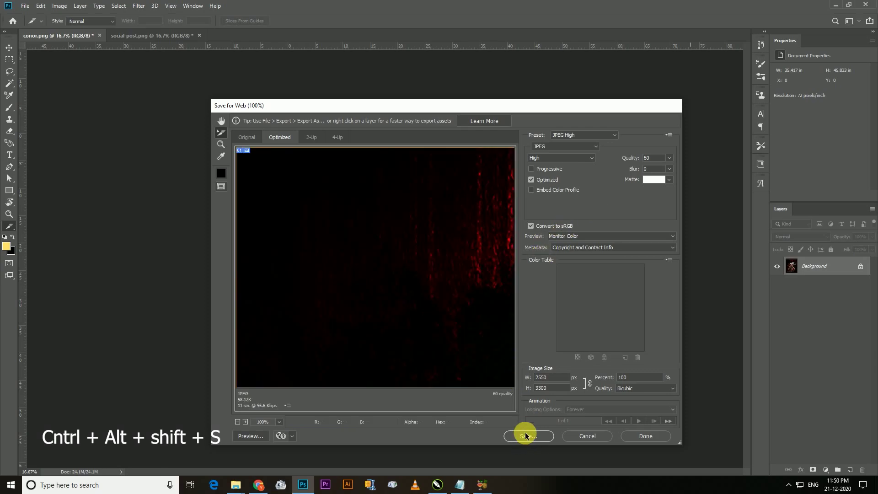
click(525, 436)
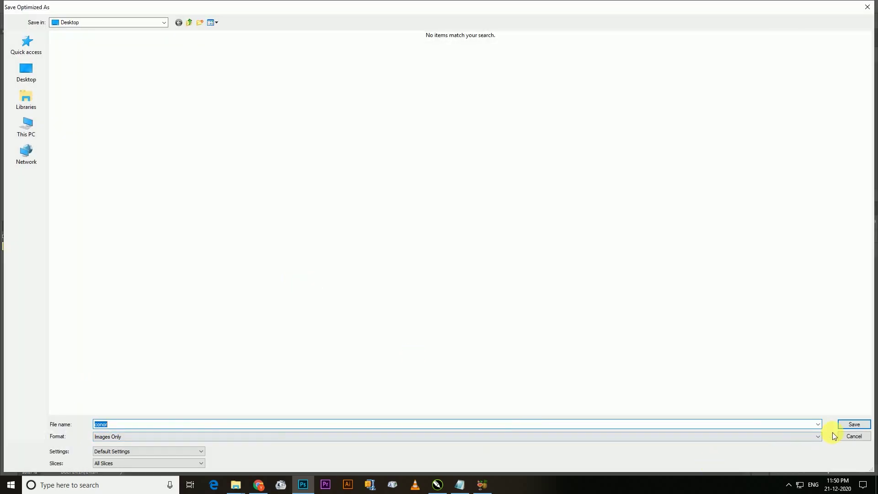
click(850, 425)
mouse_move(235, 485)
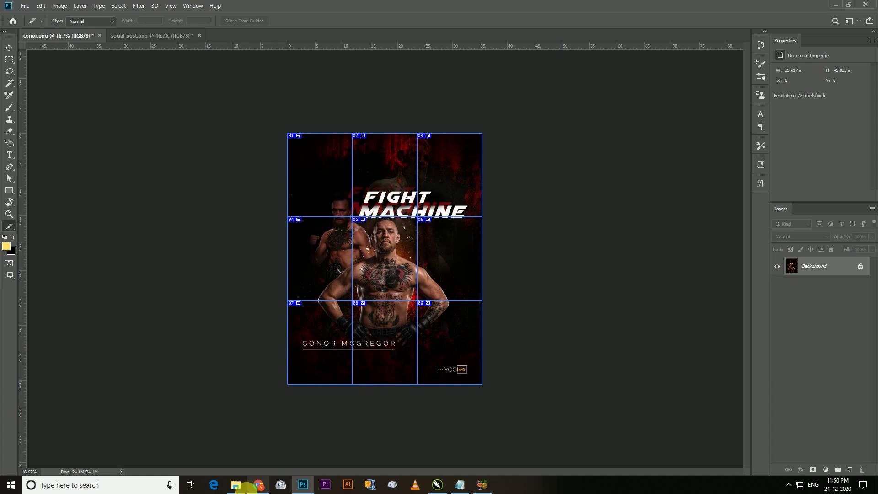
click(189, 417)
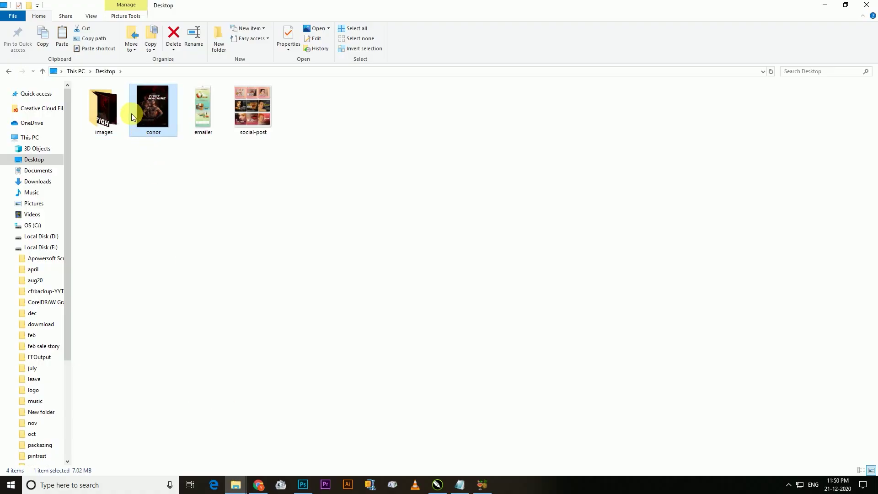
double_click(106, 114)
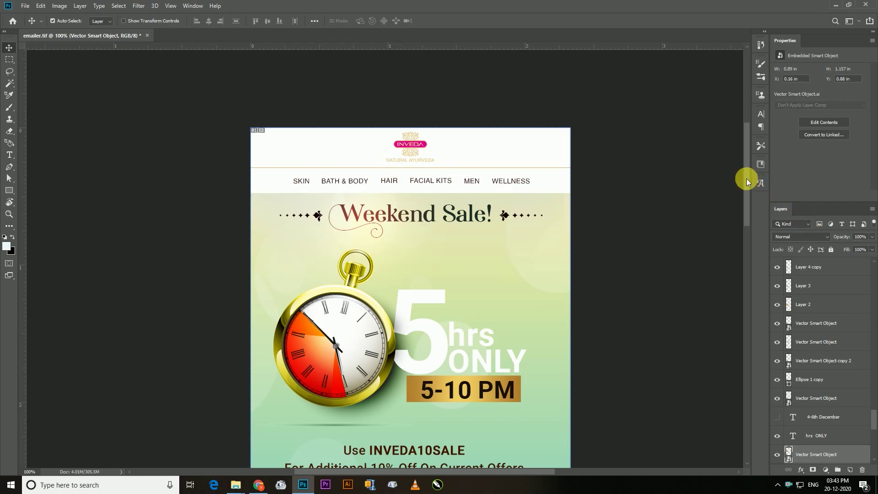
Step: Stamp all visible emailer layers into a new top layer and begin slicing the SKIN item
drag(874, 420, 872, 273)
click(849, 270)
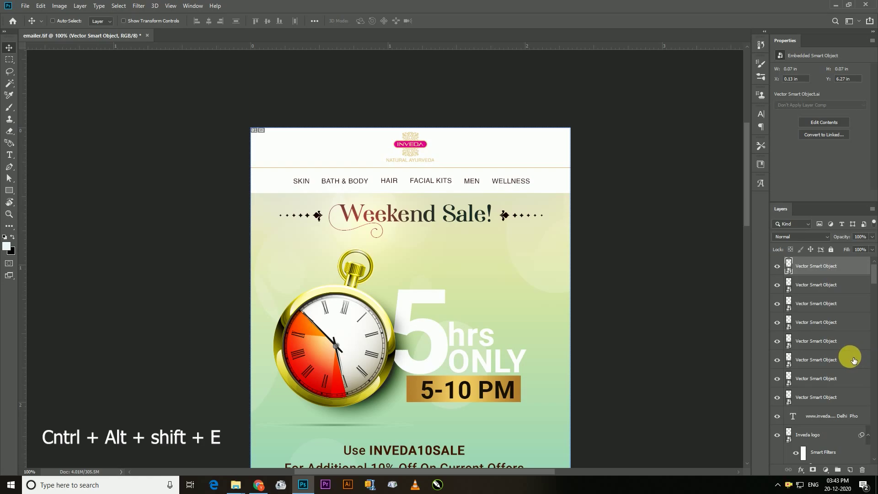
key(ctrl+alt+shift+e)
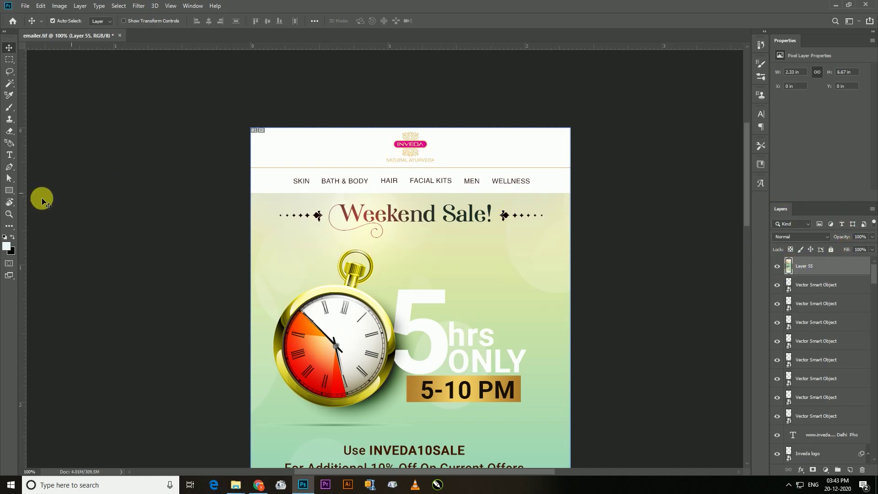
click(10, 228)
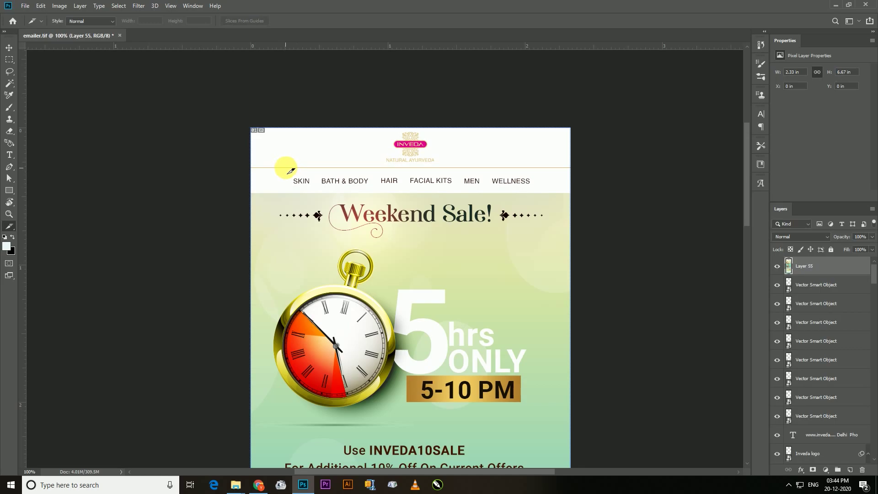
drag(286, 168, 316, 192)
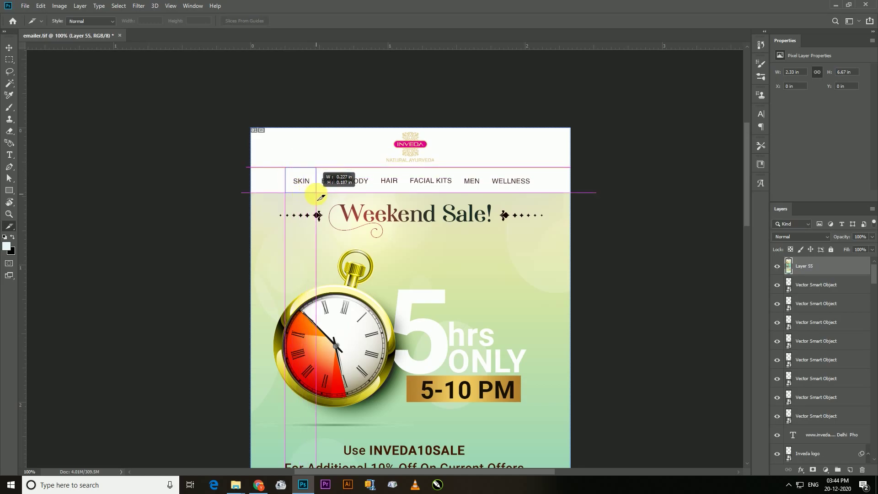
Step: Draw separate slices across the navigation bar from SKIN and BATH & BODY through MEN and WELLNESS
drag(319, 197, 366, 197)
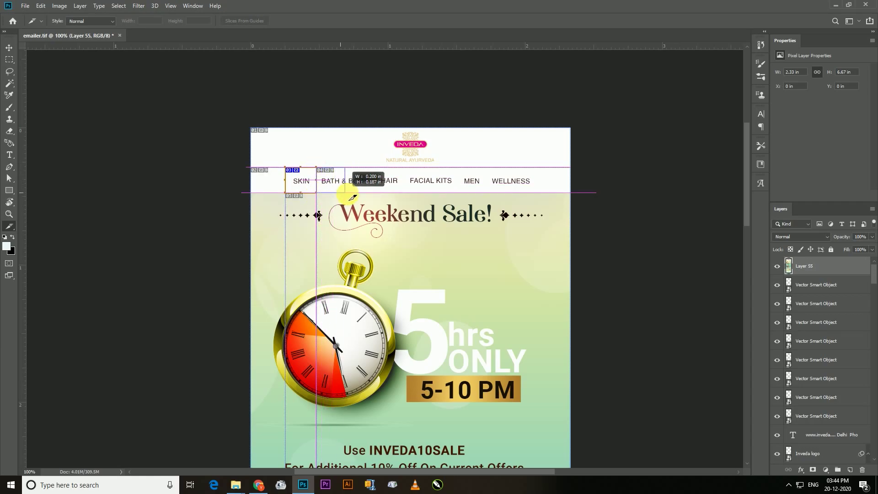
drag(366, 196, 457, 192)
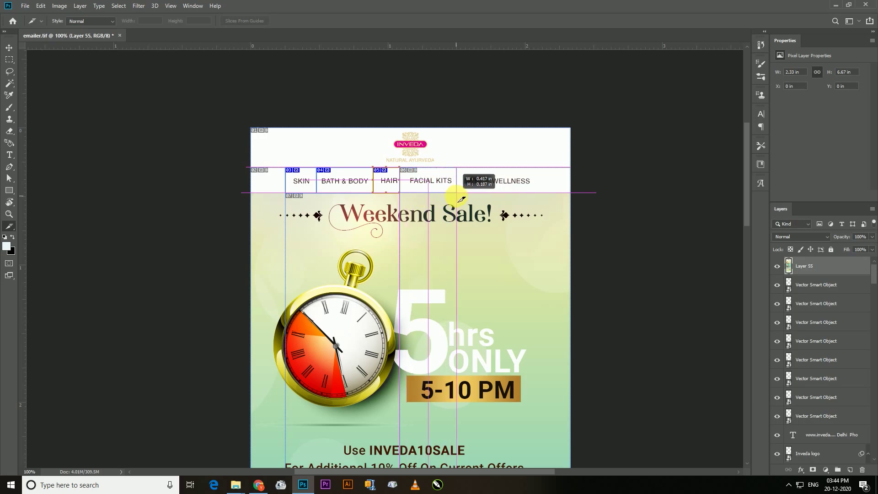
drag(457, 168, 487, 193)
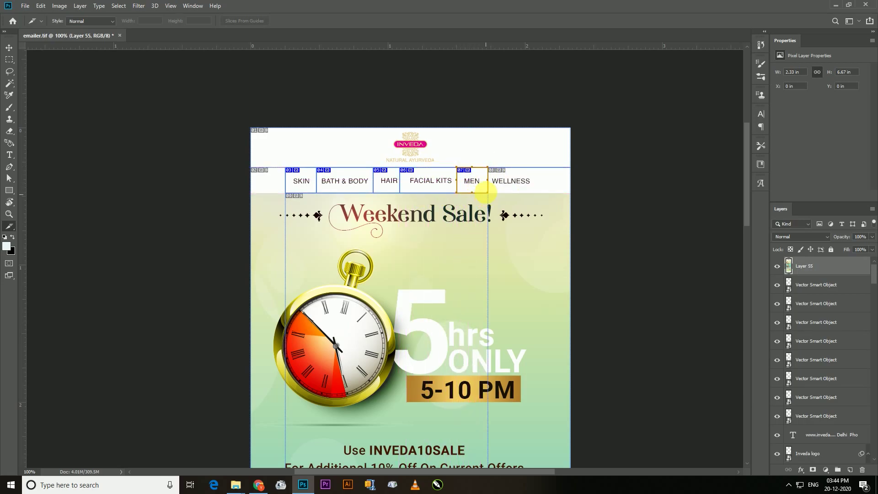
drag(488, 168, 525, 200)
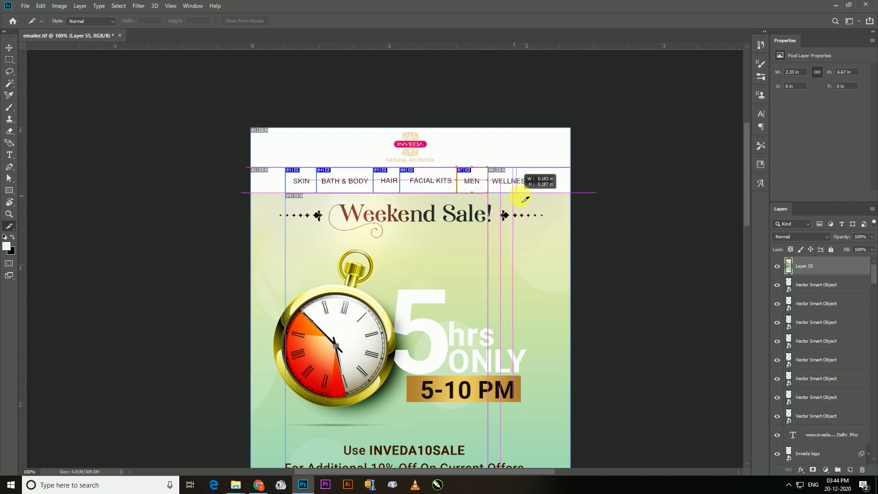
drag(525, 199, 533, 192)
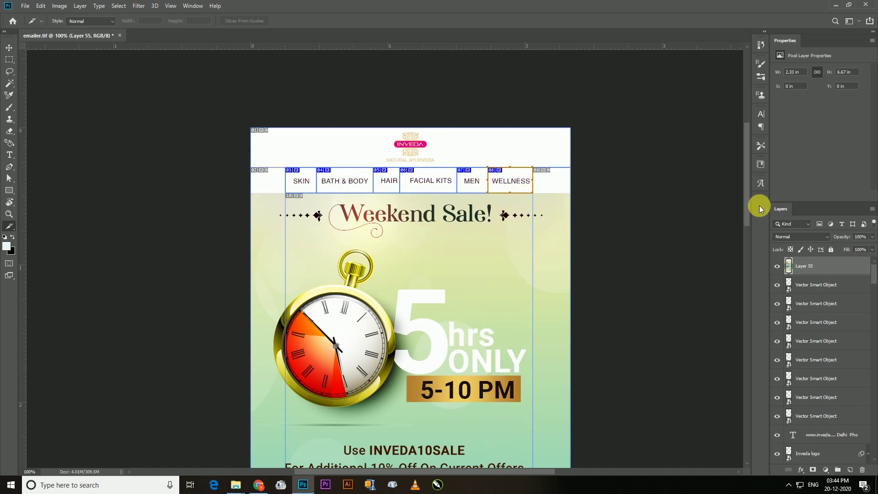
scroll(750, 202, down, 2)
Step: Slice the Weekend Sale banner, both kits' Shop Now buttons, and the footer Facebook icon
scroll(748, 206, down, 2)
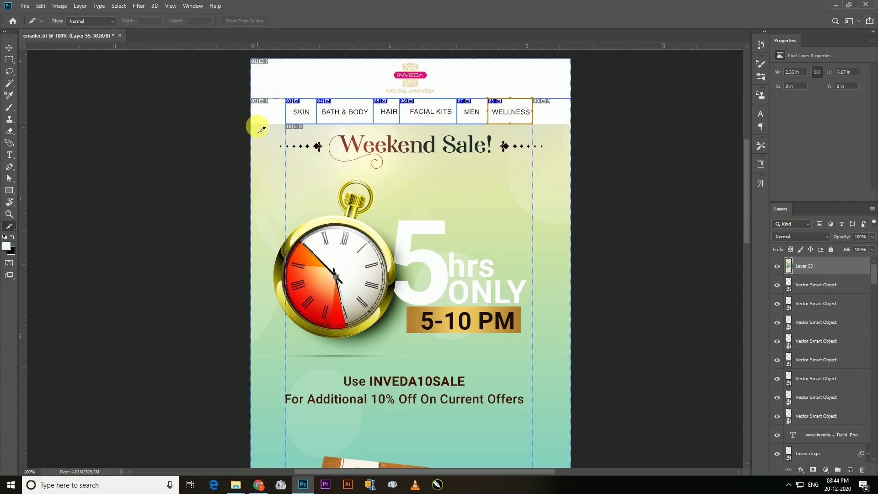
mouse_move(255, 127)
mouse_down()
mouse_move(418, 411)
mouse_move(574, 414)
mouse_up()
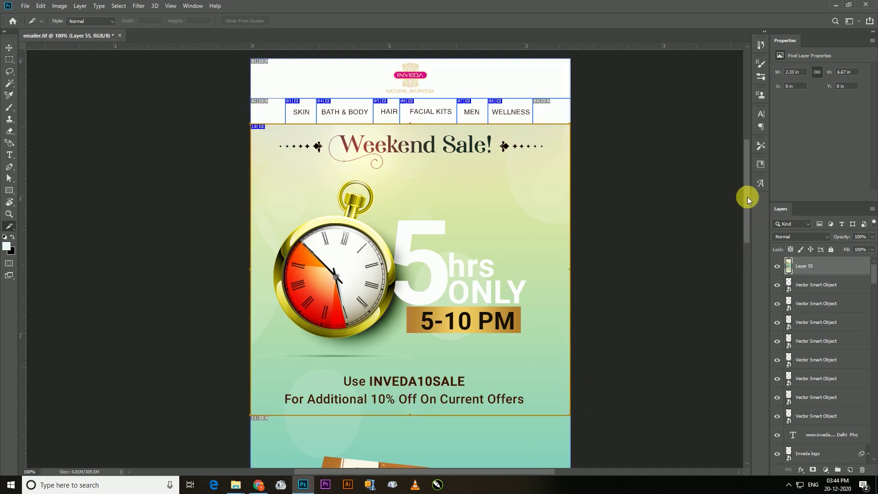
drag(747, 195, 751, 277)
drag(459, 244, 525, 261)
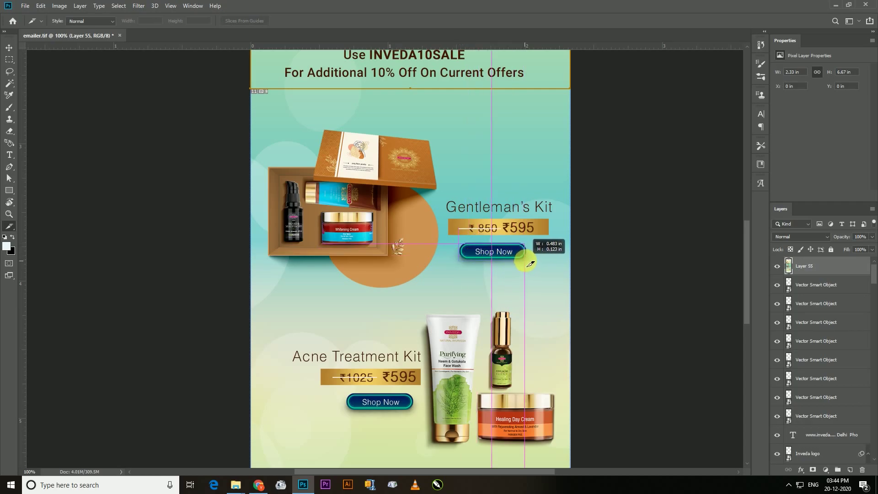
drag(529, 263, 526, 260)
drag(745, 256, 739, 291)
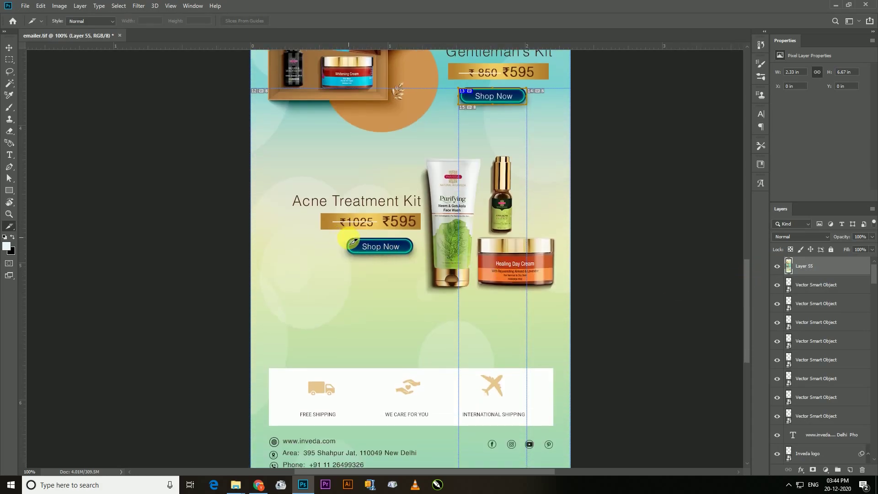
drag(346, 237, 413, 256)
drag(748, 266, 742, 303)
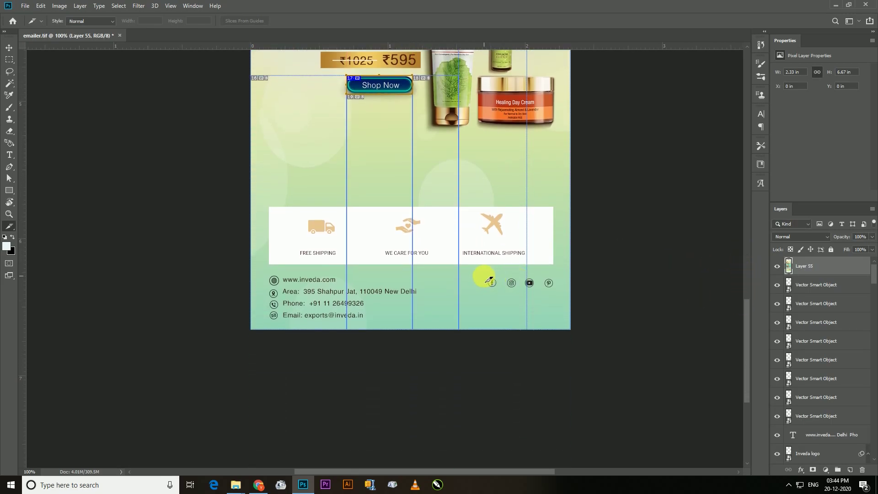
mouse_move(488, 280)
mouse_down()
mouse_move(508, 296)
mouse_move(513, 289)
mouse_up()
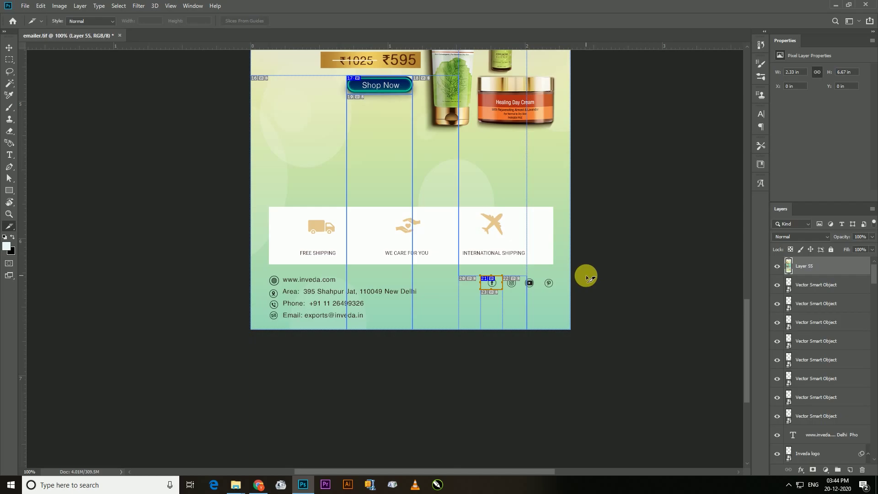
key(ctrl+plus)
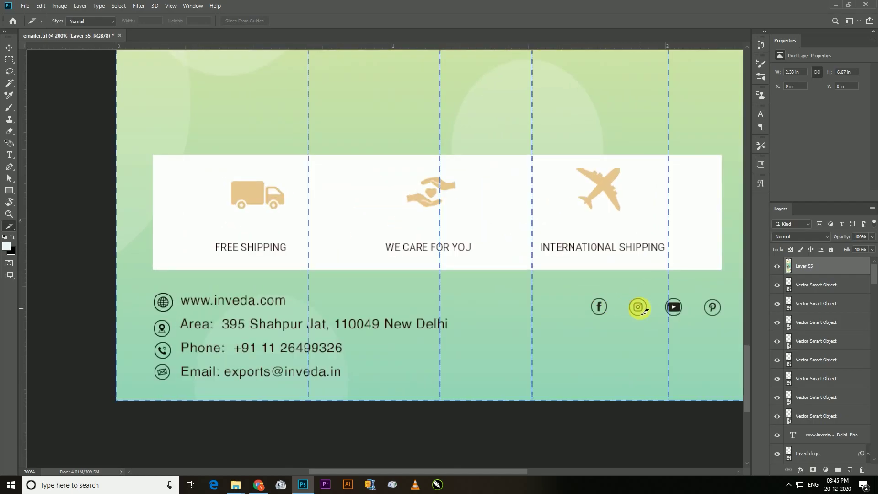
Step: Zoomed in on the footer, draw separate slices for the Facebook, Instagram and Pinterest icons
drag(627, 339, 473, 334)
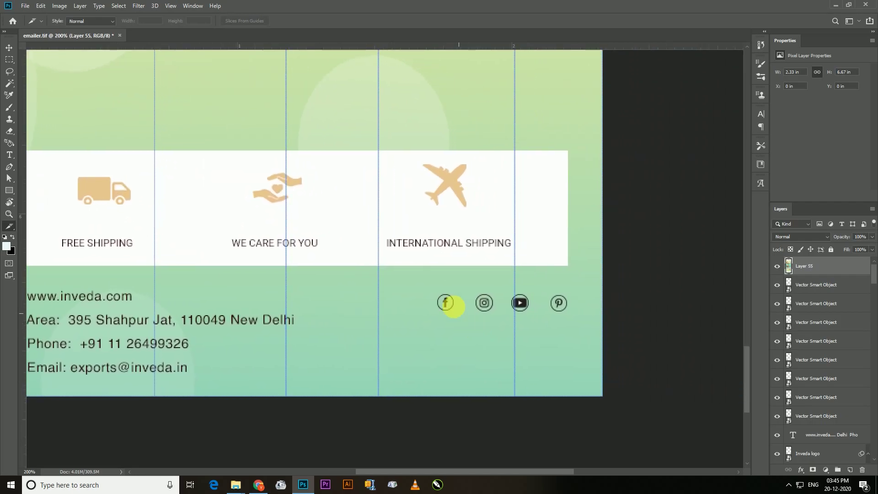
drag(432, 291, 459, 315)
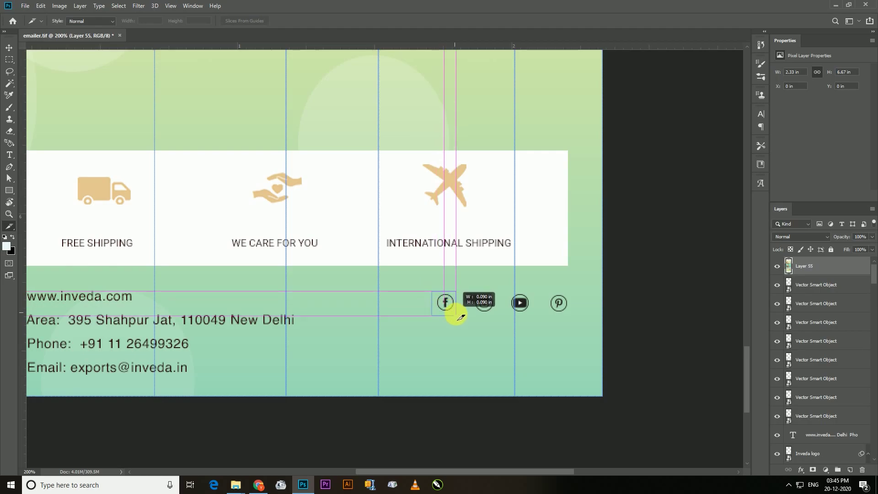
drag(476, 295, 502, 324)
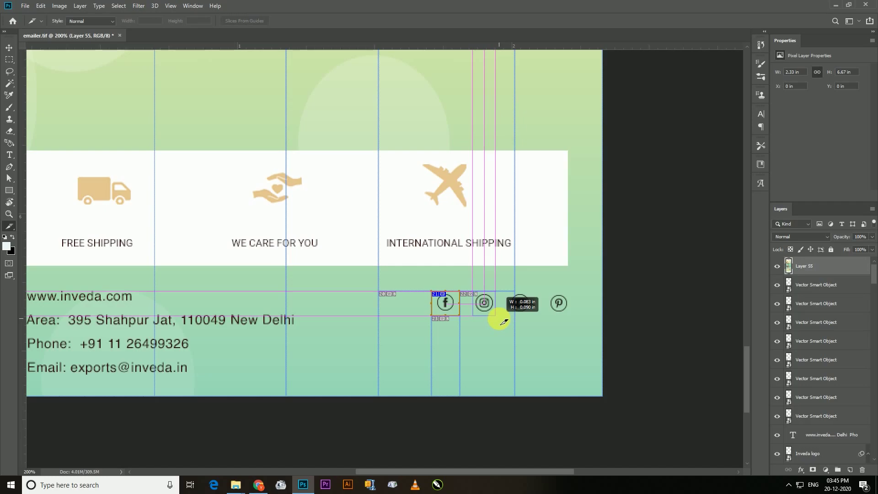
drag(503, 322, 577, 322)
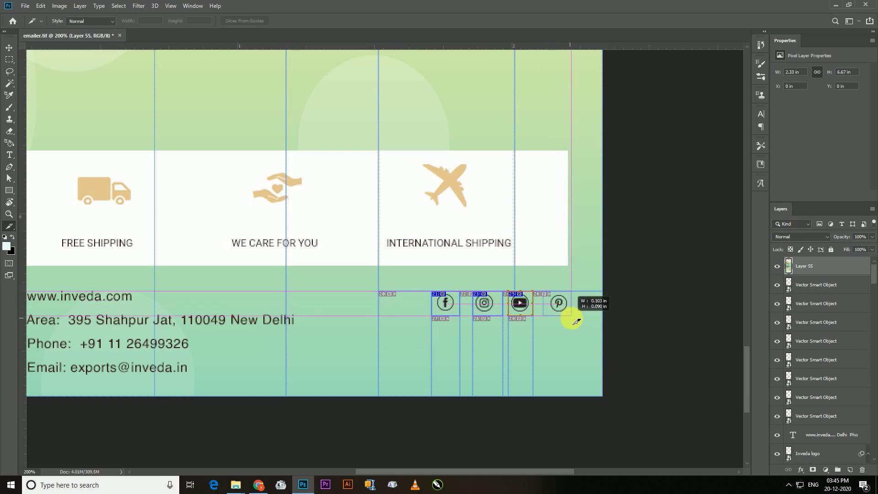
drag(577, 323, 573, 316)
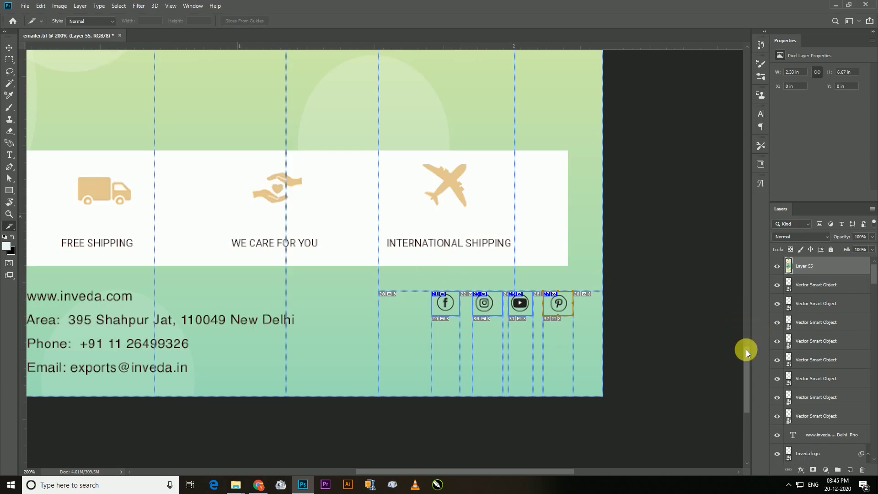
key(ctrl+minus)
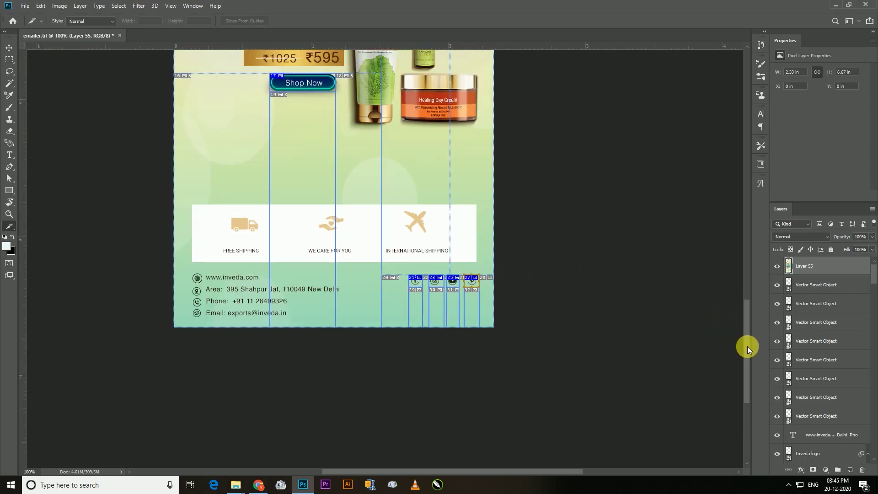
key(ctrl+minus)
drag(747, 347, 745, 212)
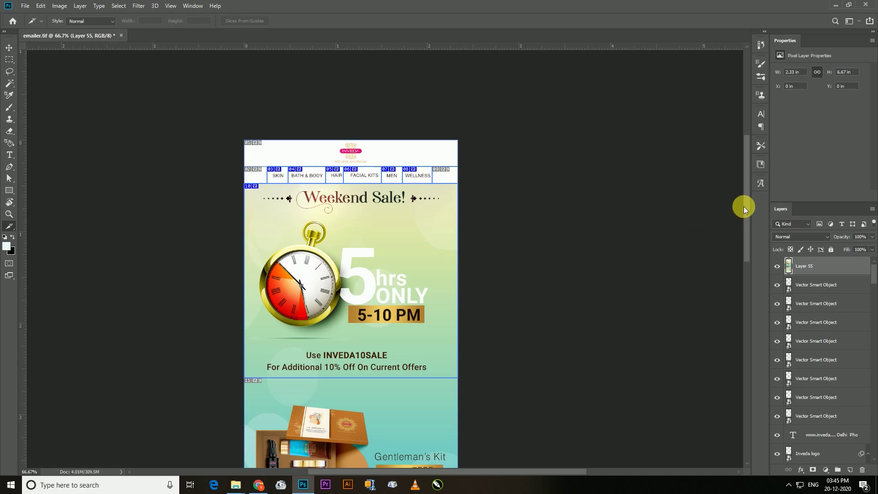
key(ctrl+plus)
key(ctrl+plus)
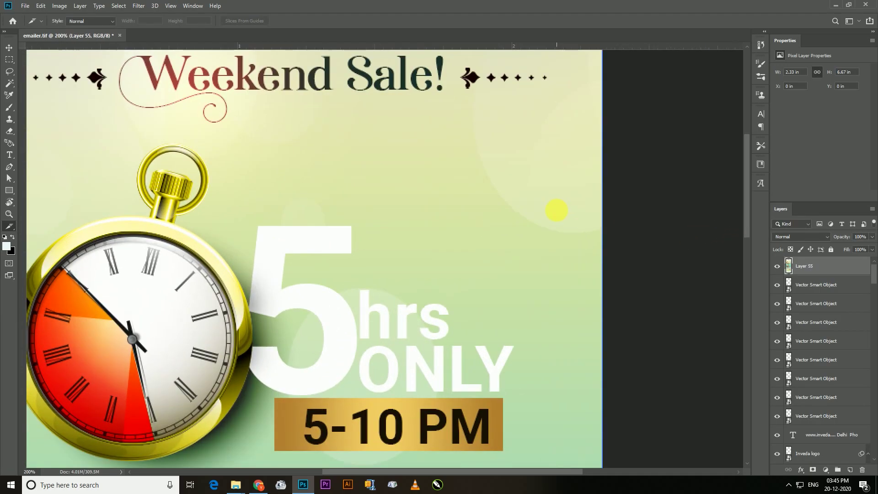
drag(267, 158, 519, 358)
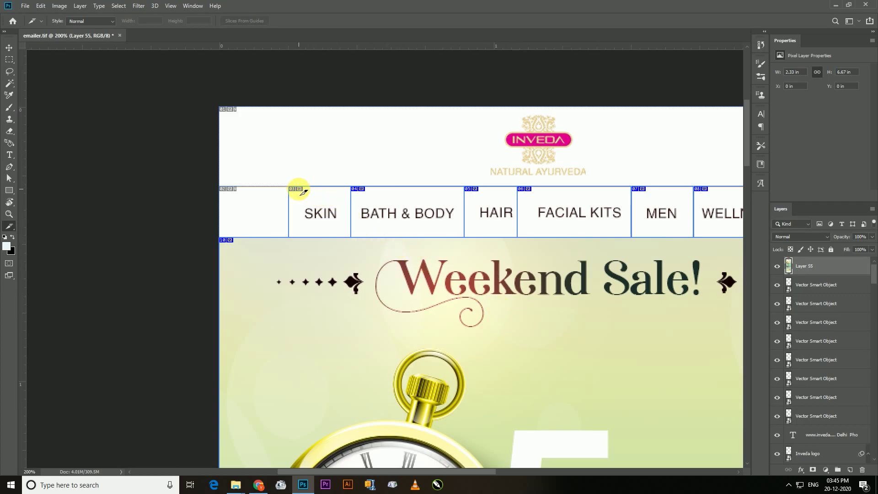
right_click(302, 192)
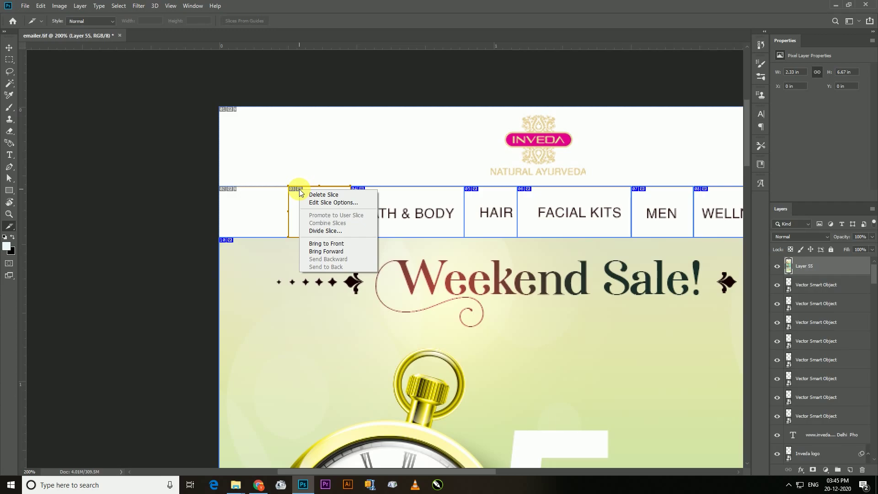
Step: Rename the SKIN slice from emailer_03 to skin in Slice Options
click(322, 203)
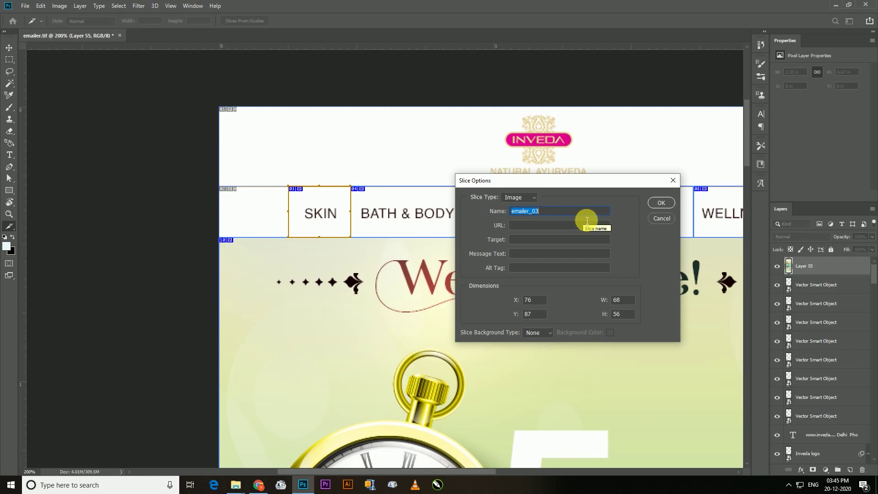
text(skin)
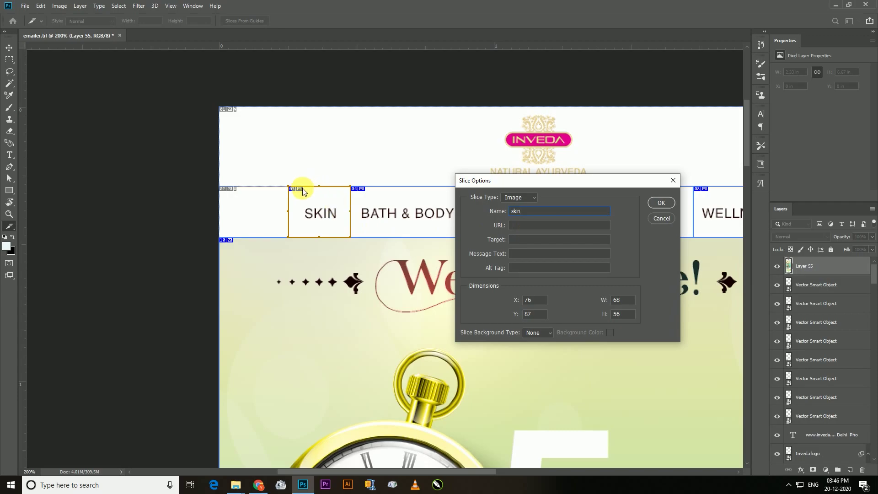
click(259, 484)
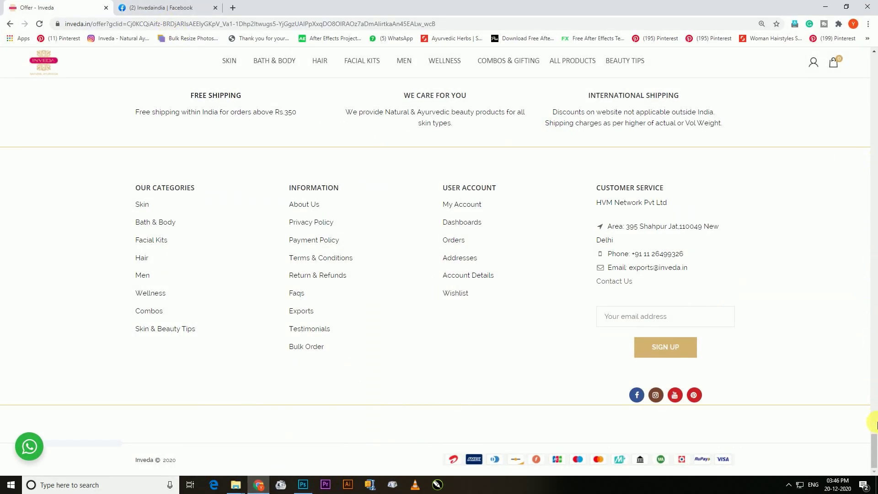
Step: Copy the Skin category page address and paste it as the SKIN slice's URL
drag(874, 453, 874, 68)
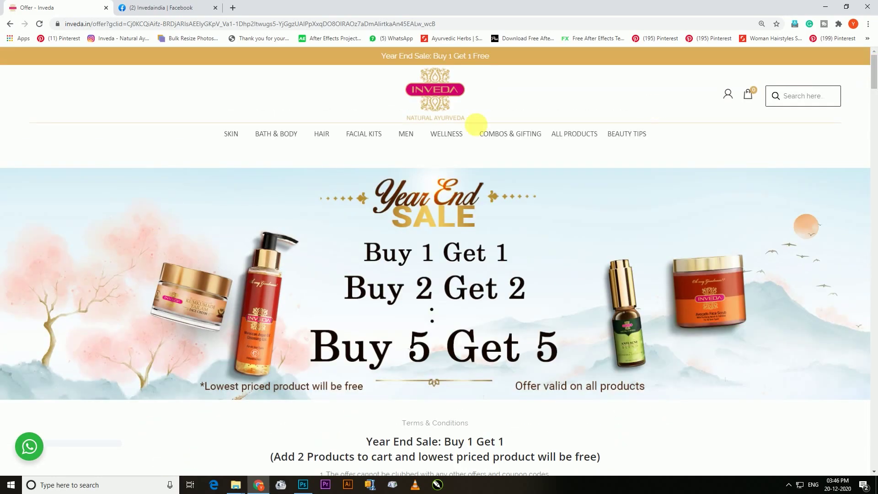
click(266, 139)
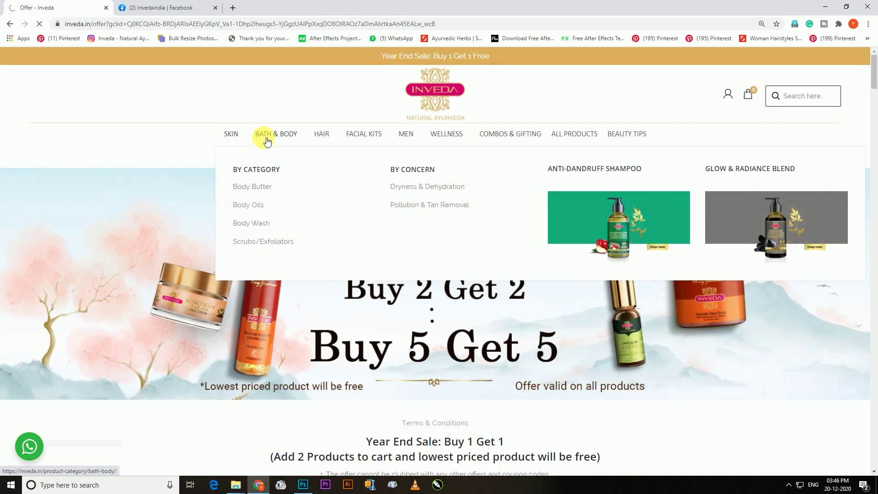
click(190, 24)
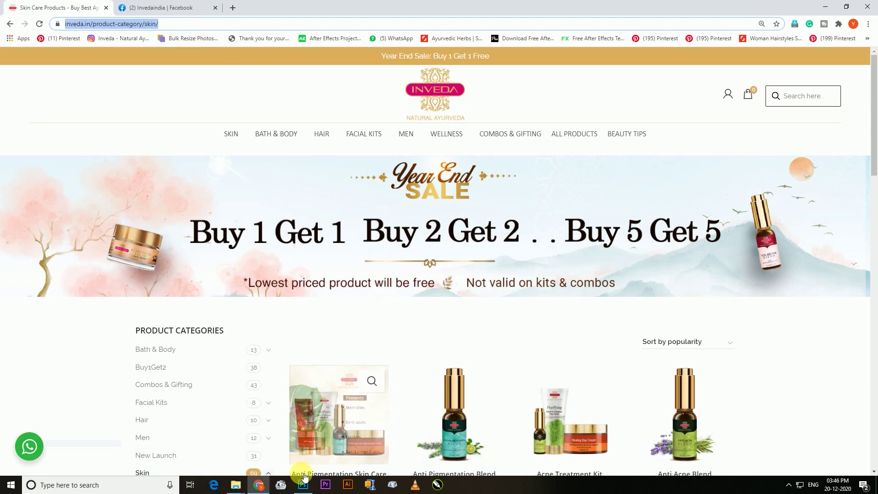
click(302, 484)
key(ctrl+v)
click(661, 202)
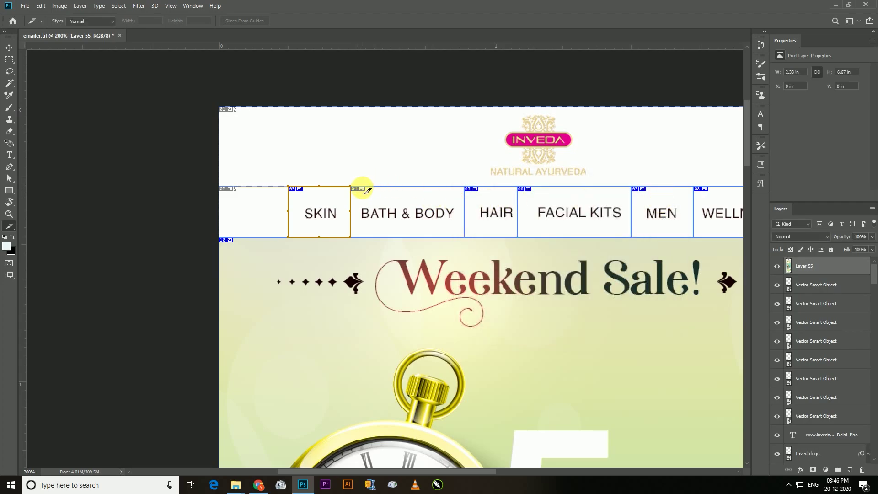
Step: Open the Bath & Body category in a new tab and copy its address
click(259, 484)
mouse_move(275, 133)
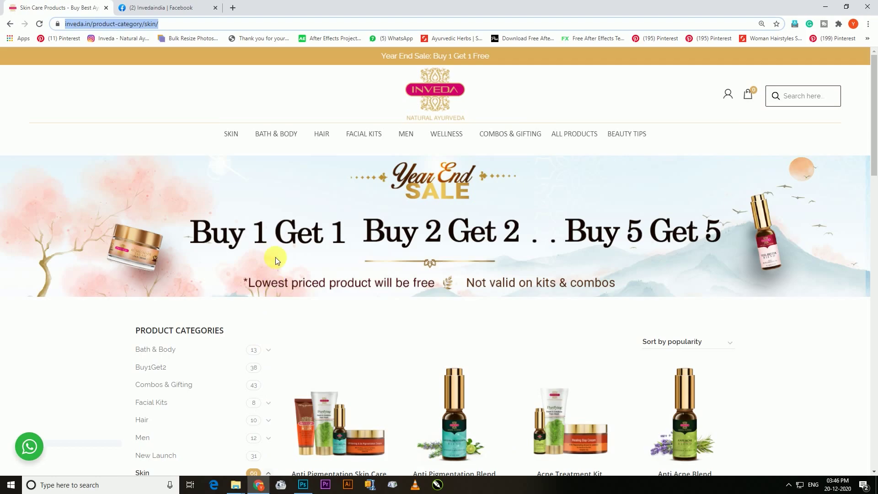
middle_click(280, 137)
mouse_move(321, 134)
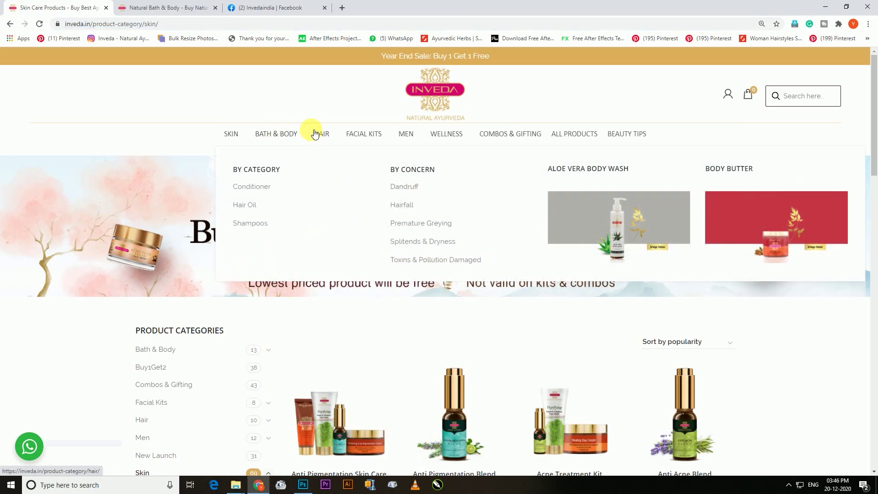
click(175, 11)
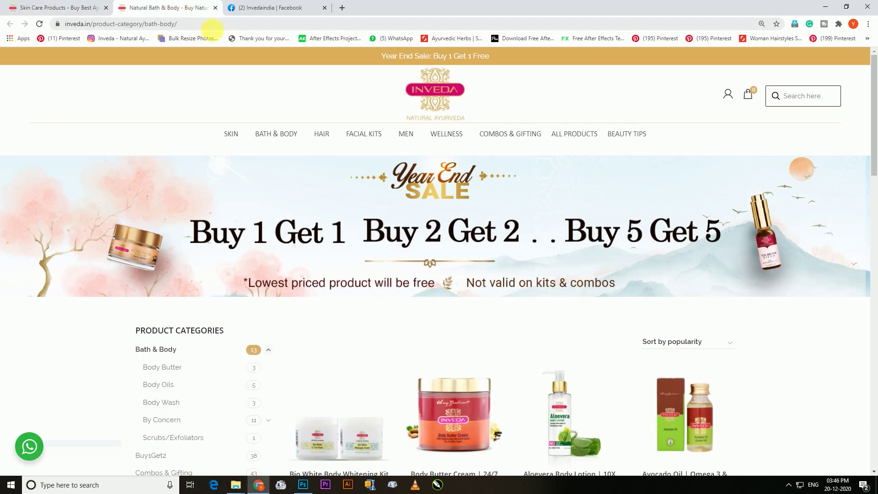
click(212, 27)
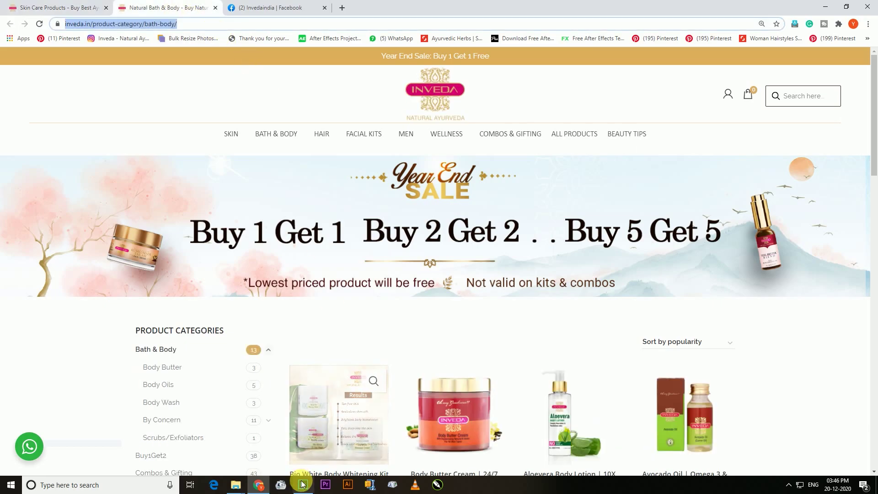
click(303, 484)
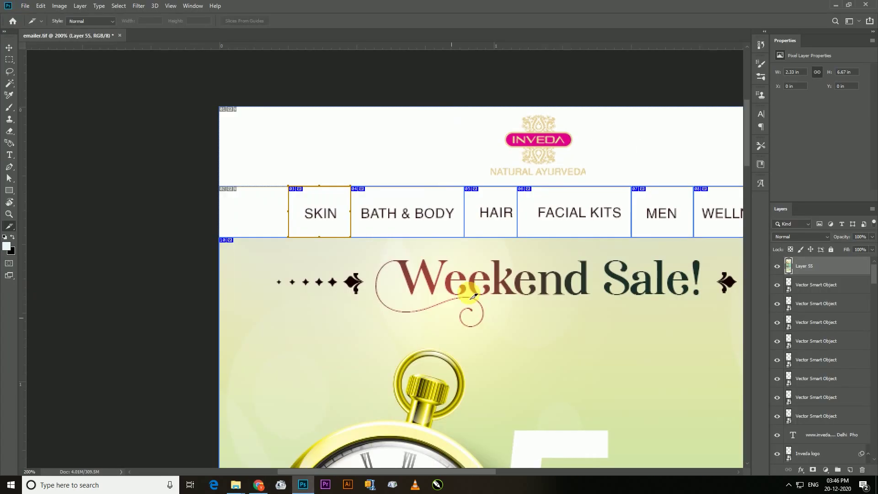
Step: Name the BATH & BODY slice 'bath and body' with link inveda.in/product-category/bath-body/, then zoom out
right_click(362, 190)
click(392, 202)
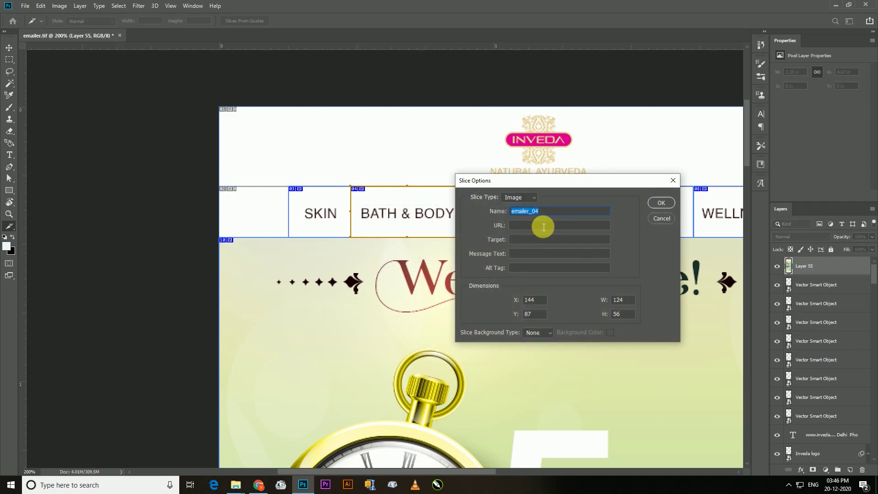
key(ctrl+v)
click(513, 213)
text(bath and )
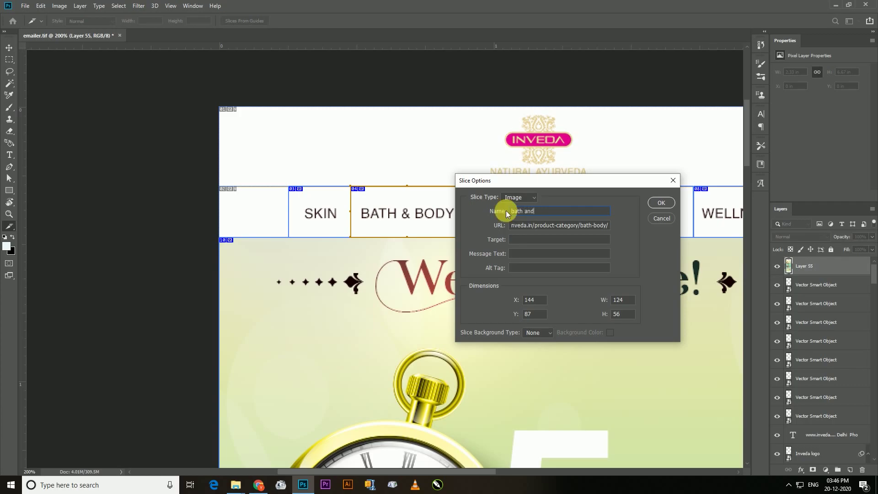
text(body)
click(661, 203)
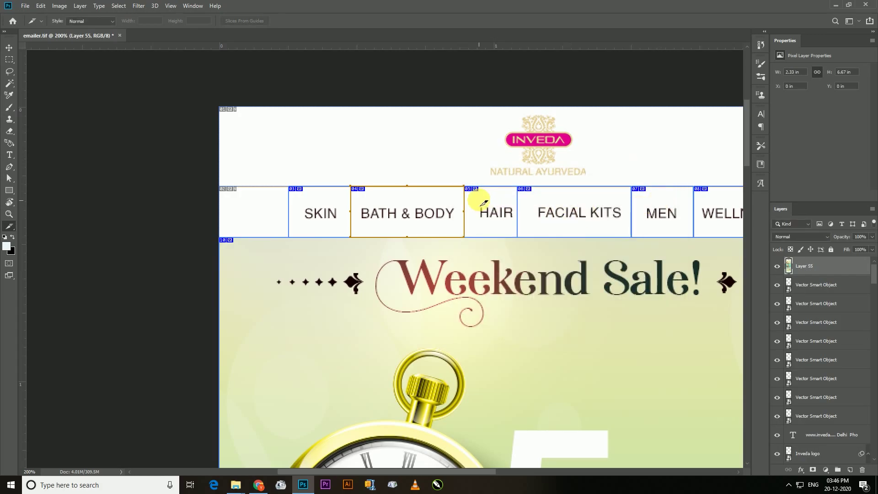
drag(750, 144, 748, 169)
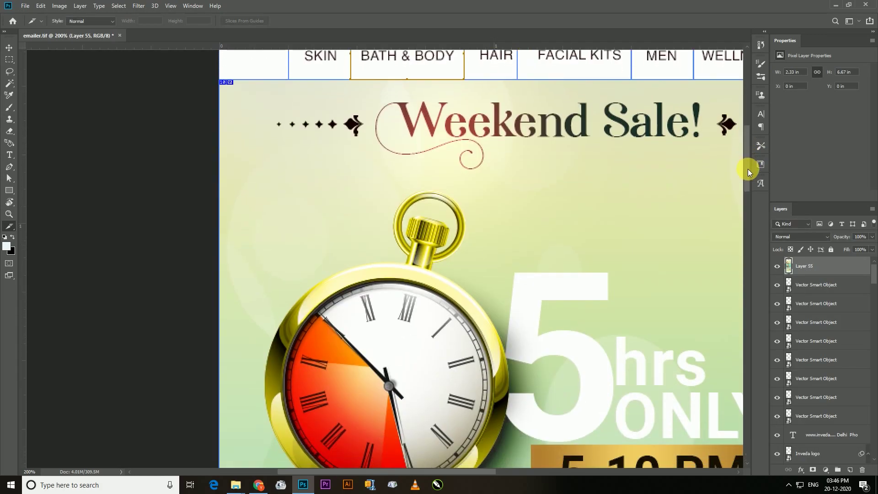
key(ctrl+minus)
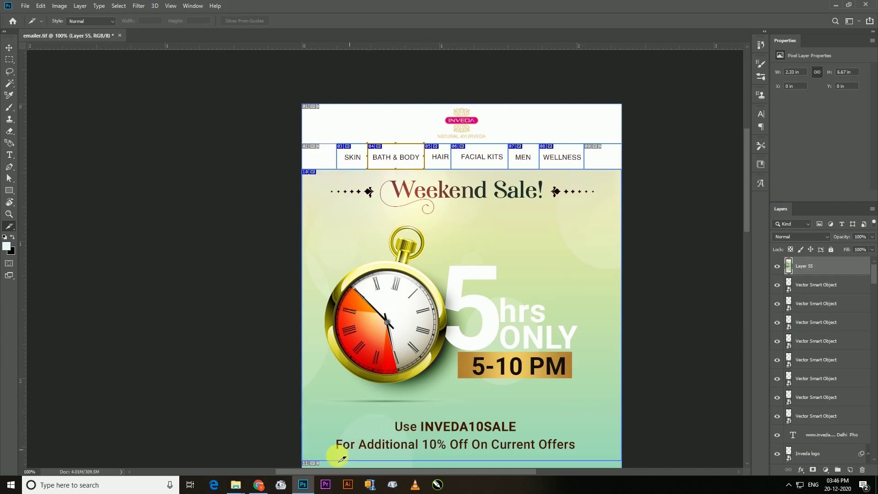
click(257, 486)
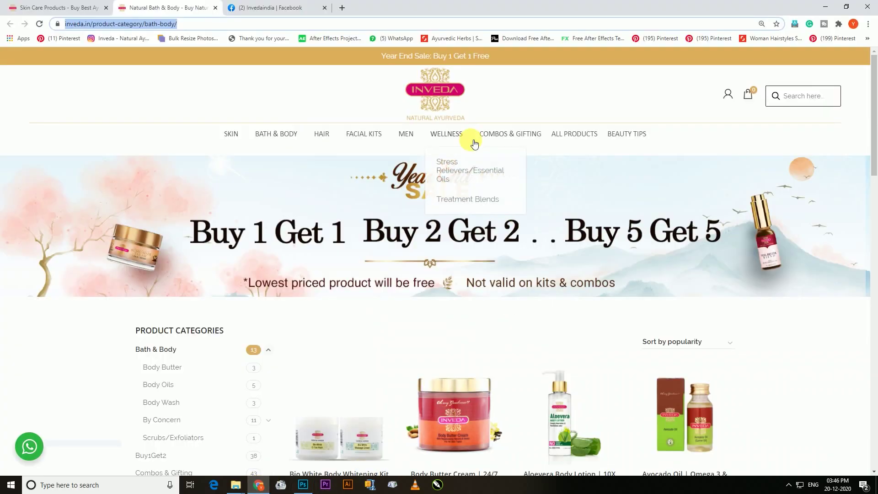
click(430, 81)
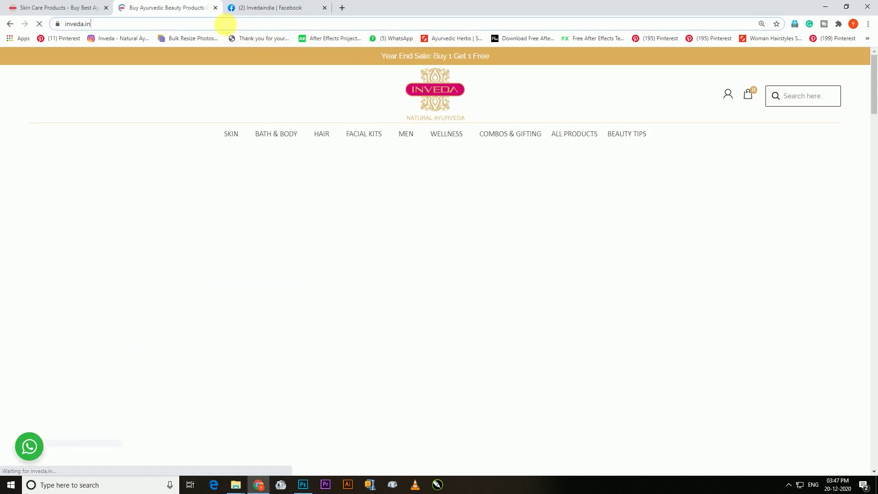
click(226, 24)
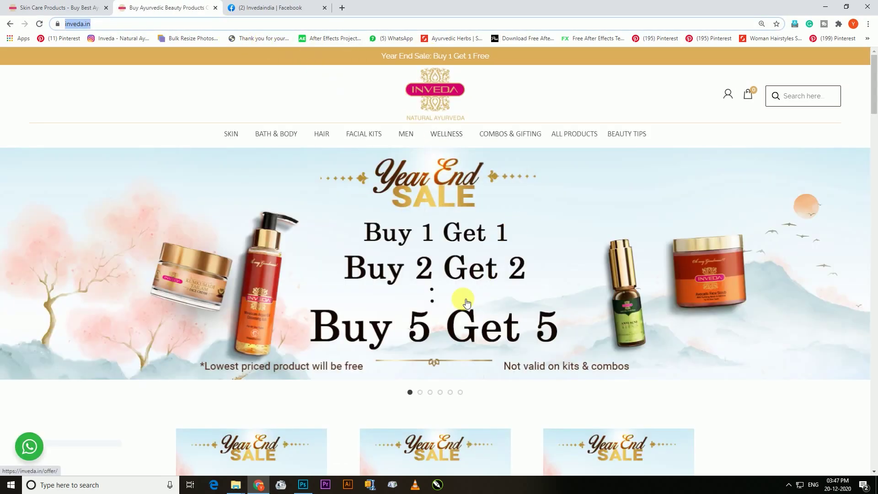
click(304, 485)
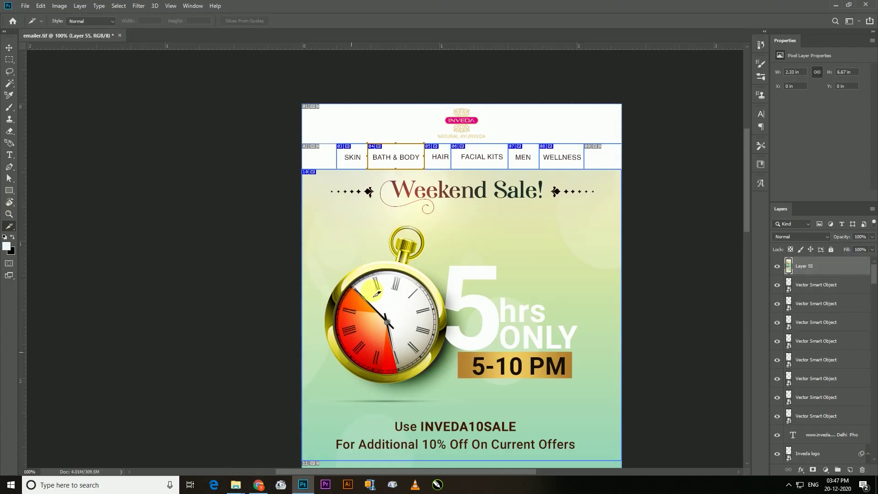
Step: Give the Weekend Sale banner slice the homepage URL and the name 'main page'
right_click(315, 175)
click(331, 182)
click(552, 225)
text(https://inveda.in/)
key(shift+Tab)
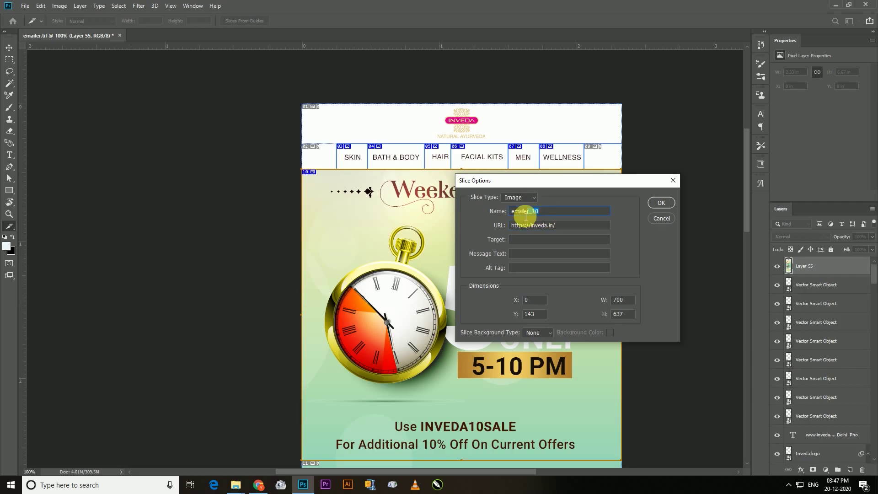
text(main page)
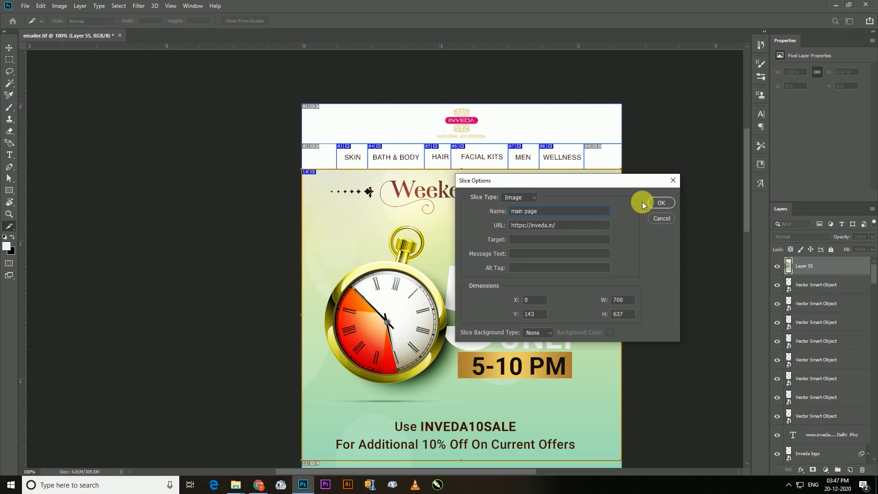
click(661, 202)
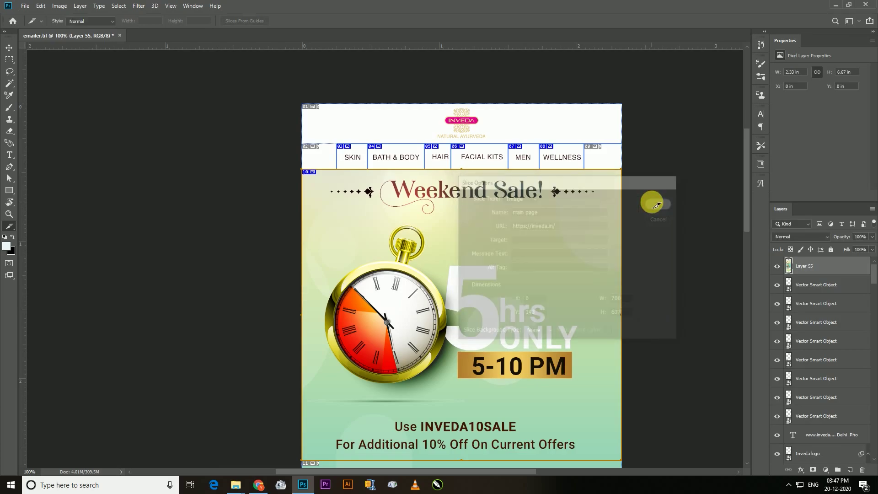
drag(744, 183, 745, 259)
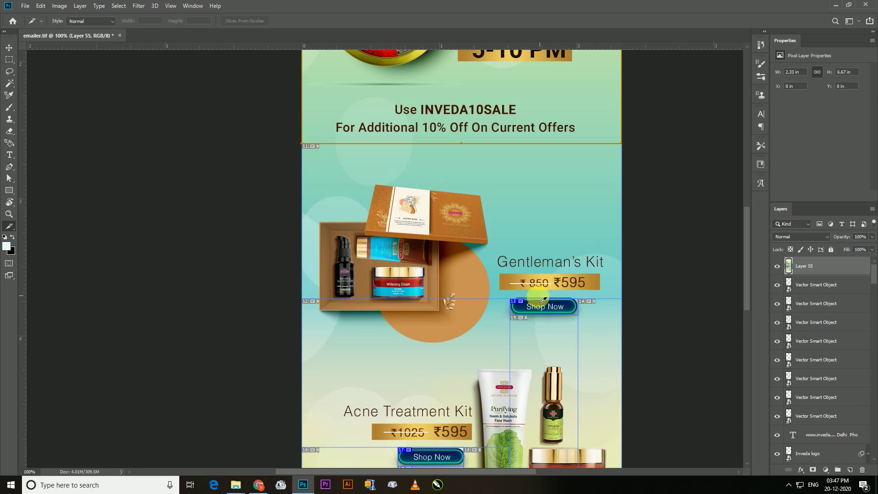
Step: Search the Inveda site for 'gentlemen' and copy the Gentleman's Kit product title
click(259, 484)
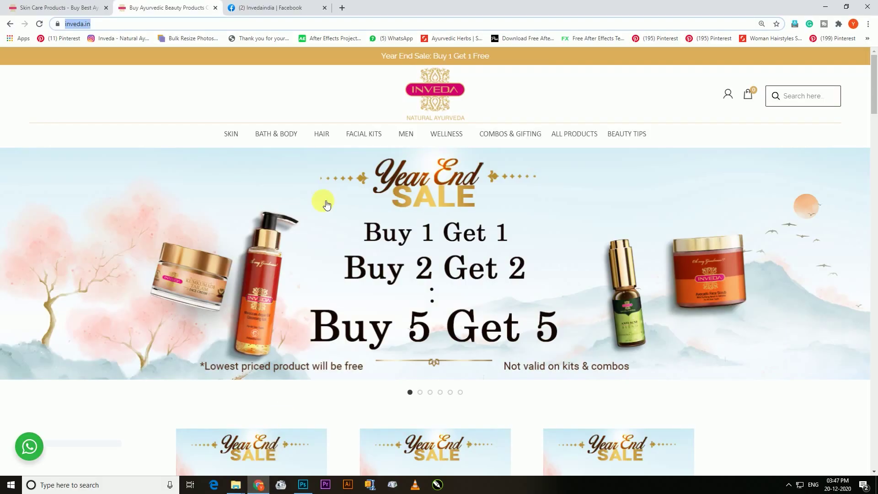
click(811, 101)
text(gentle)
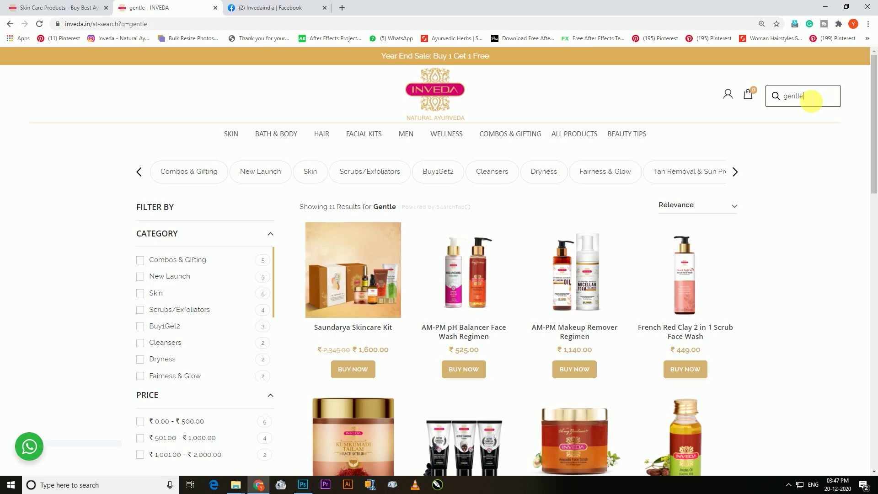
text(men)
key(Return)
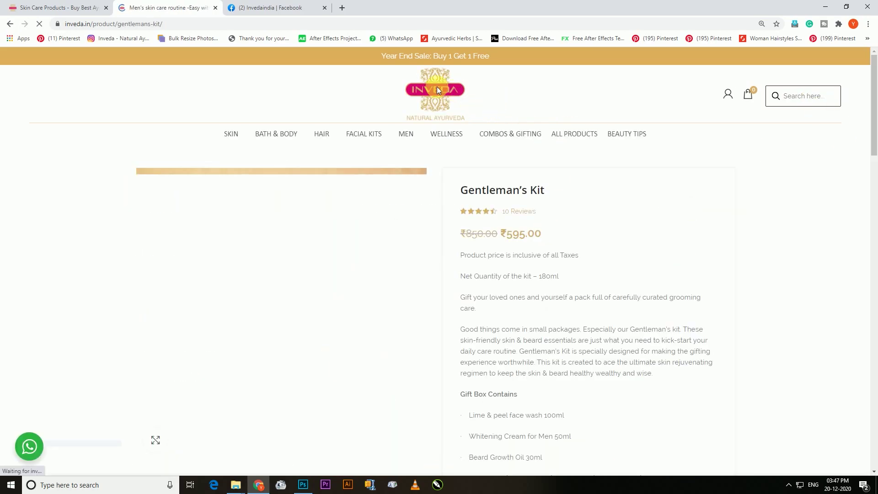
drag(461, 191, 546, 189)
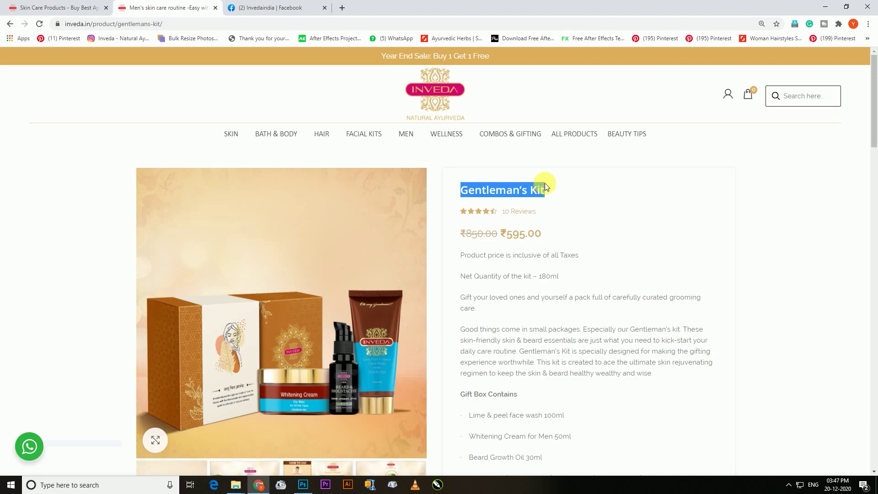
click(303, 486)
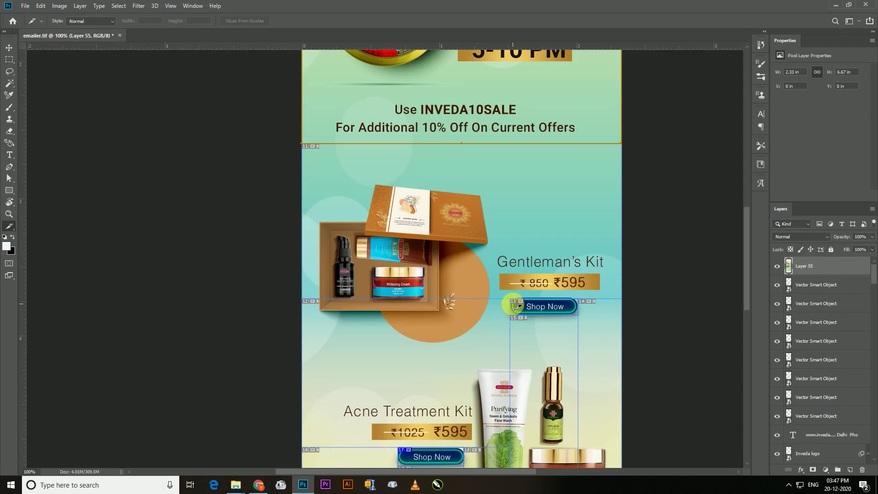
Step: Name the Shop Now slice Gentleman's Kit and link it to the product page URL
right_click(523, 303)
click(542, 315)
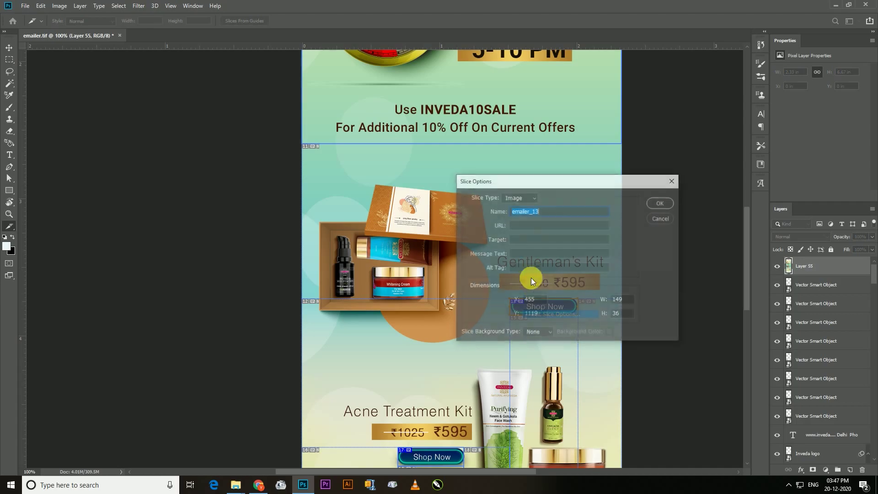
text(Gentleman’s Kit)
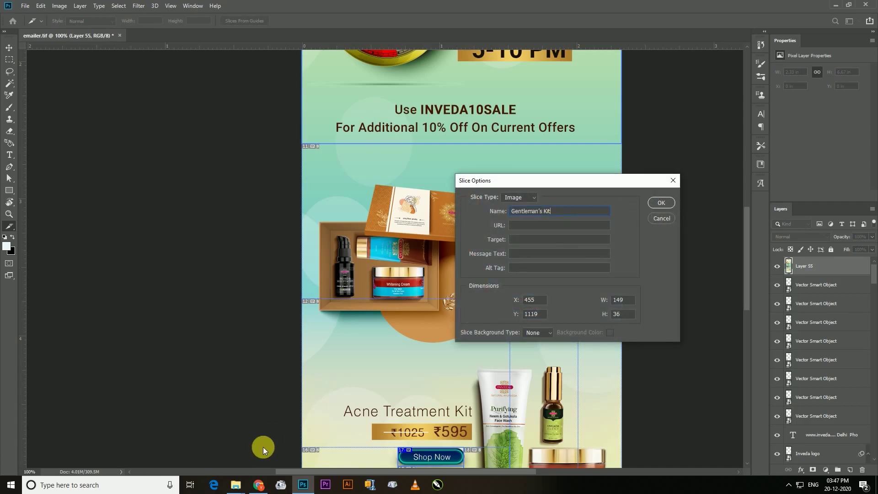
click(258, 485)
click(247, 25)
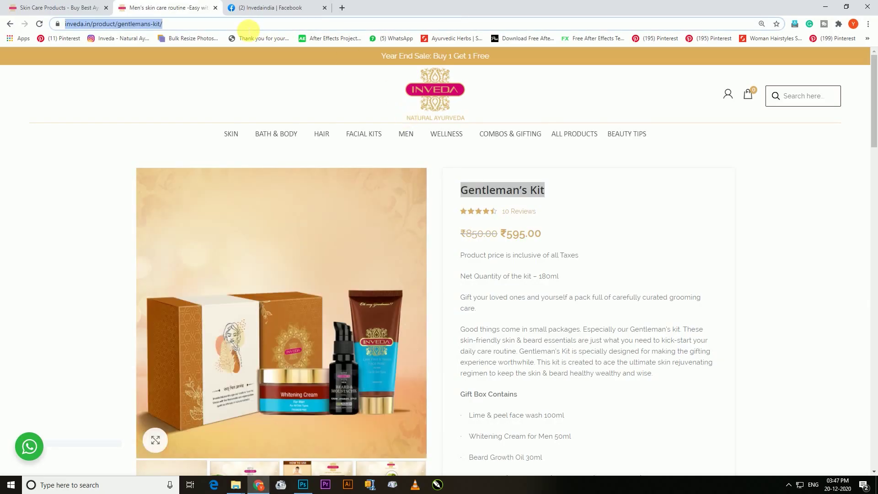
click(303, 484)
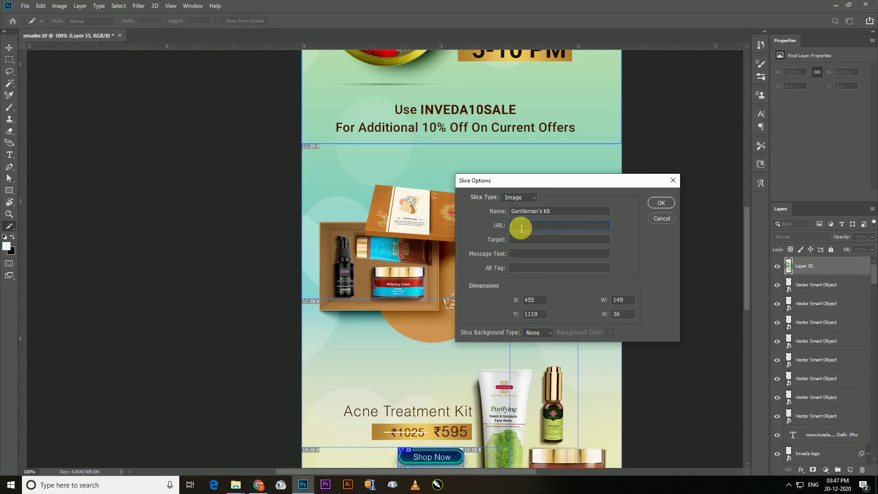
key(ctrl+v)
click(662, 204)
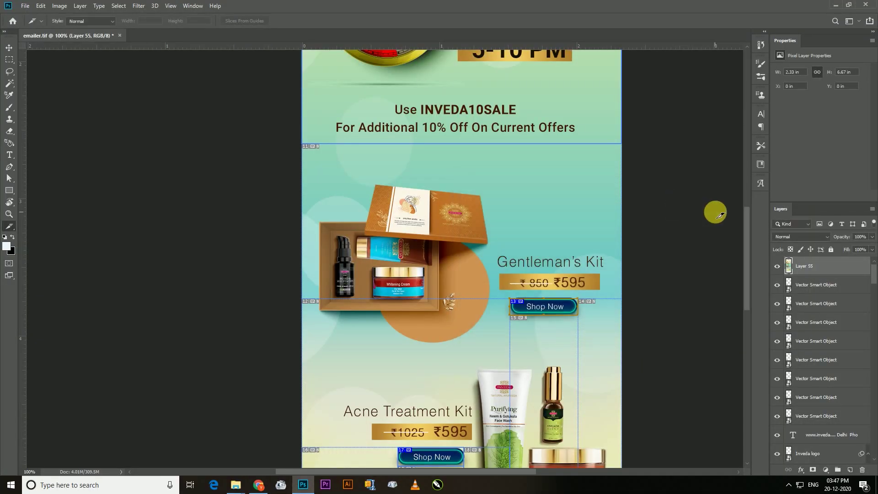
drag(748, 218, 746, 266)
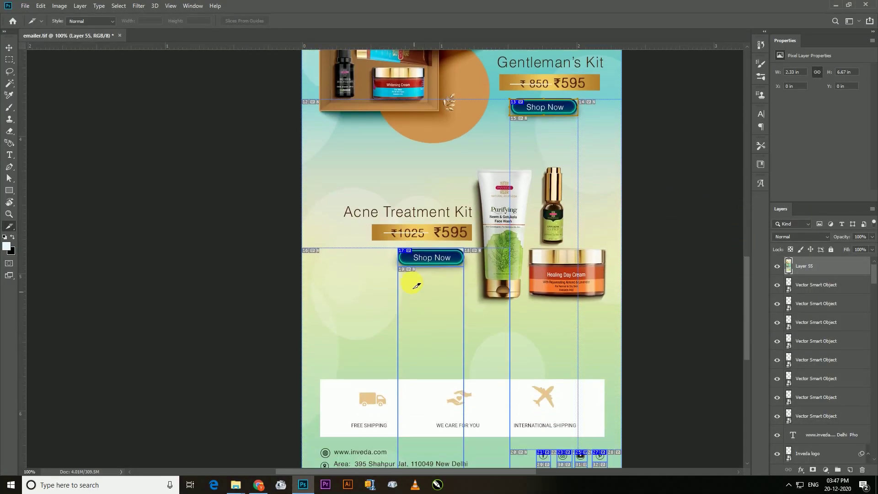
Step: Search the site for 'acne treat' and copy the Acne Treatment Kit product title
click(259, 484)
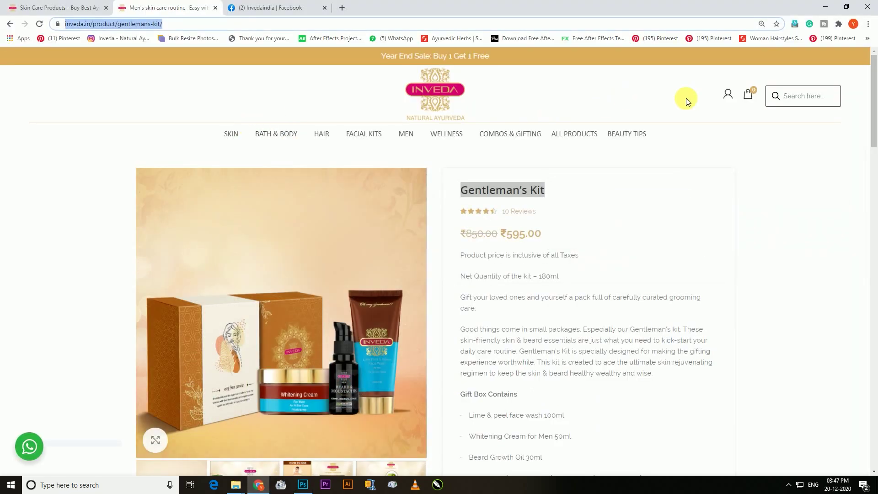
click(809, 101)
text(acn)
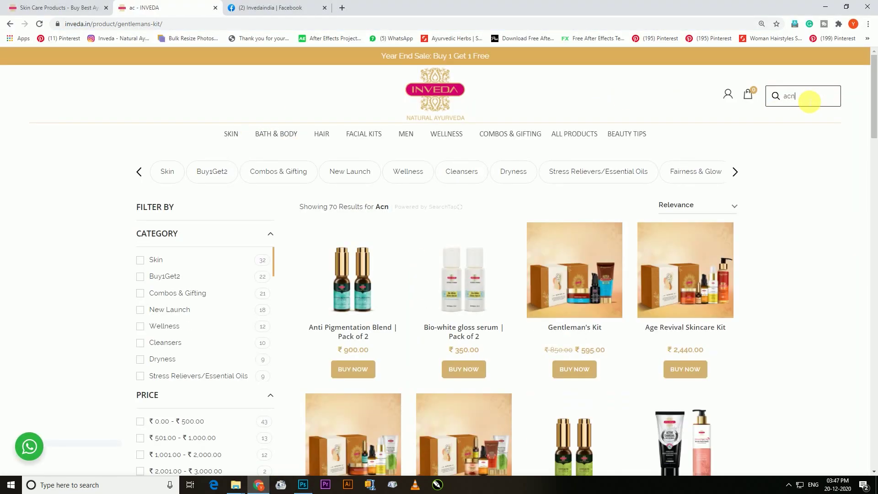
text(e treat)
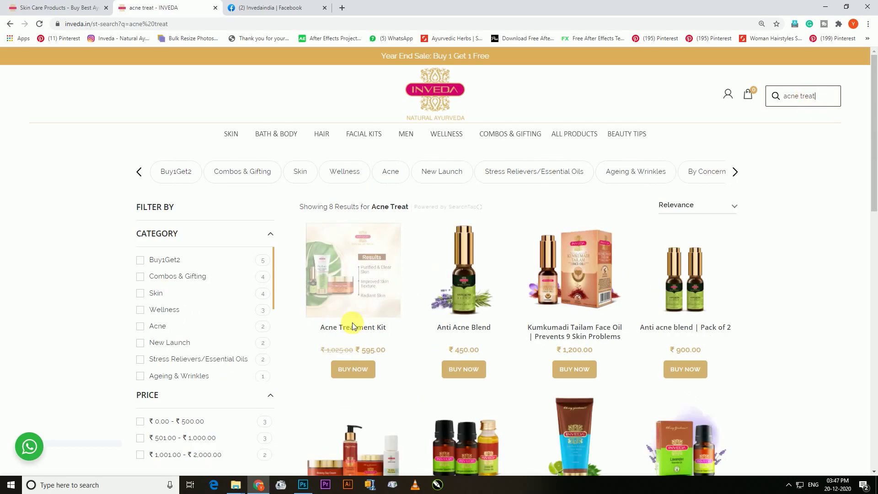
click(356, 334)
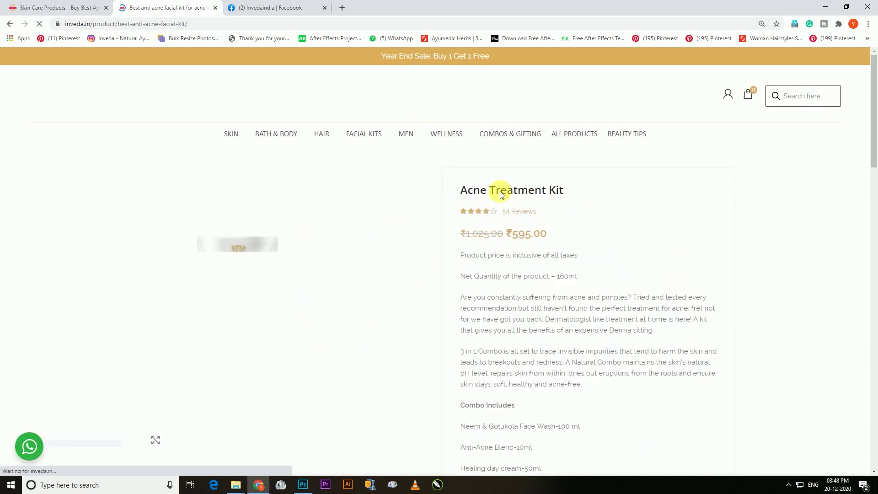
mouse_move(460, 190)
mouse_down()
mouse_move(561, 191)
mouse_move(567, 216)
mouse_up()
key(ctrl+c)
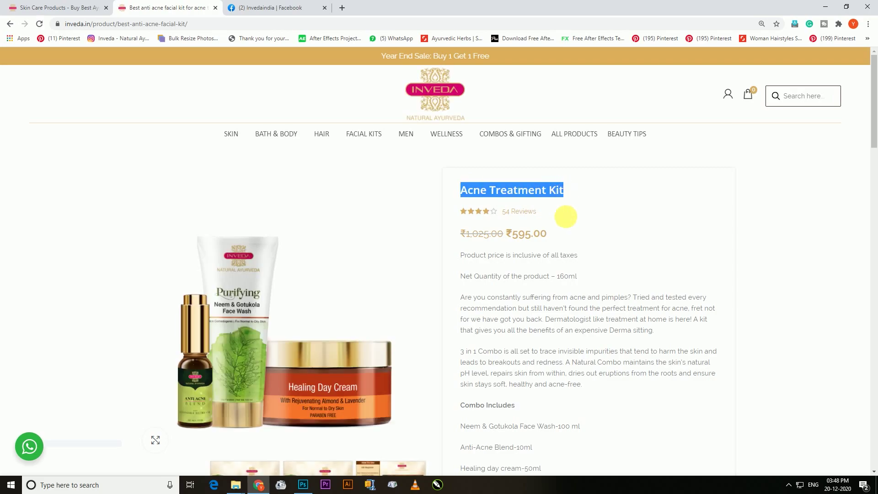
click(302, 485)
Step: Name the acne Shop Now slice Acne Treatment Kit and link it to its product page
right_click(410, 250)
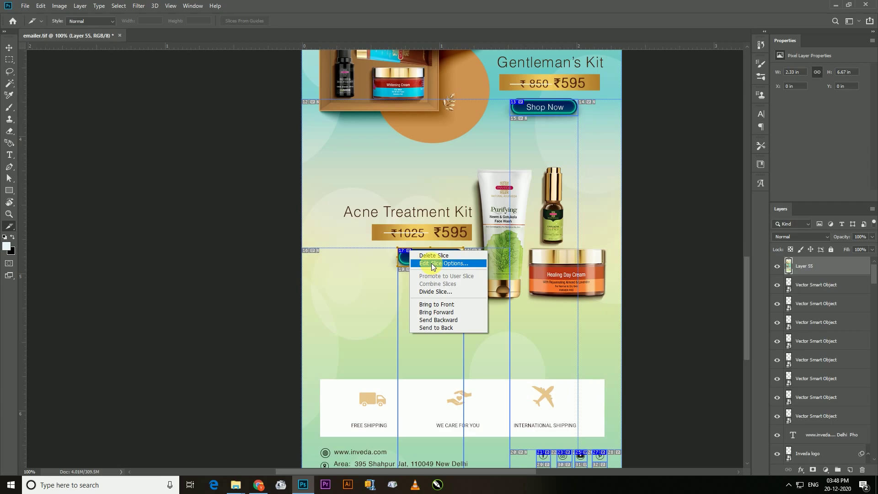
click(431, 262)
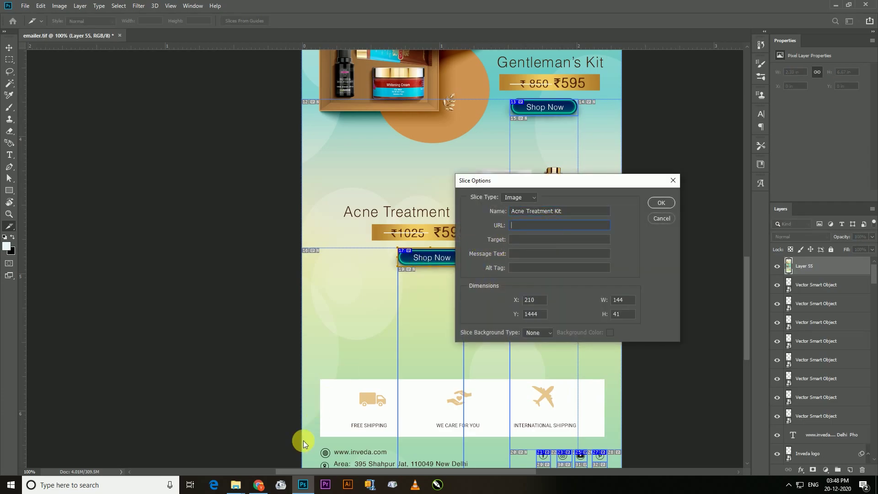
click(259, 484)
click(245, 26)
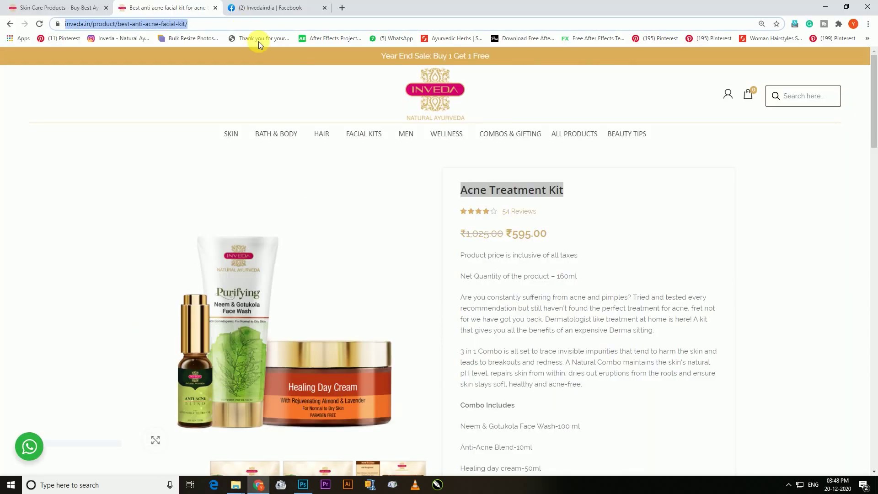
click(304, 487)
key(ctrl+v)
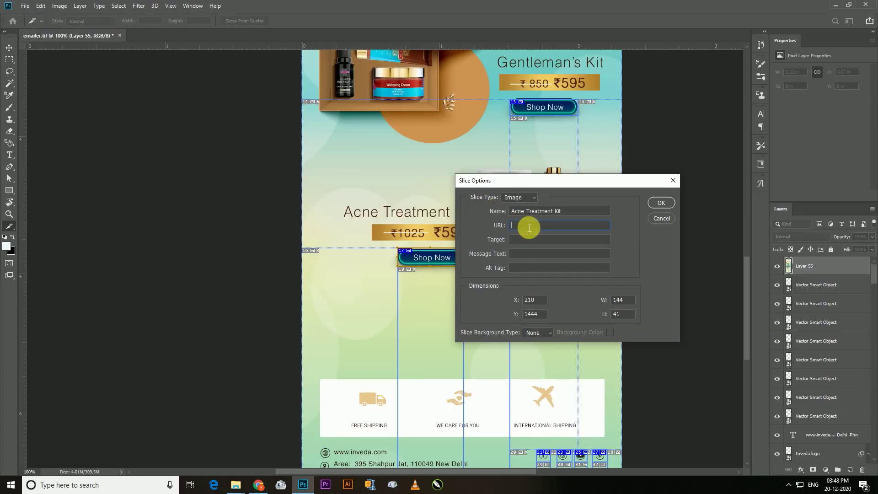
key(ctrl+v)
click(662, 202)
mouse_move(748, 267)
mouse_down()
mouse_move(750, 301)
mouse_move(740, 310)
mouse_up()
Step: Zoom the footer to 200% and copy the Invedaindia Facebook page address
key(ctrl+plus)
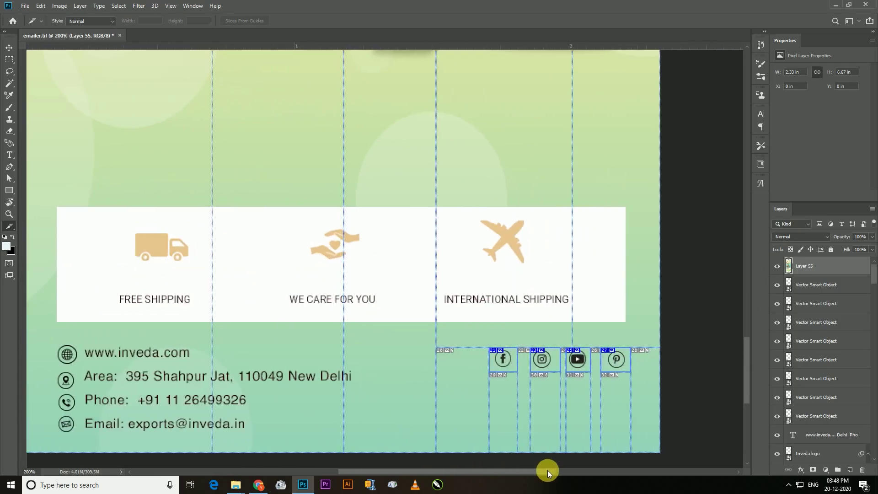
drag(486, 476, 582, 471)
click(259, 486)
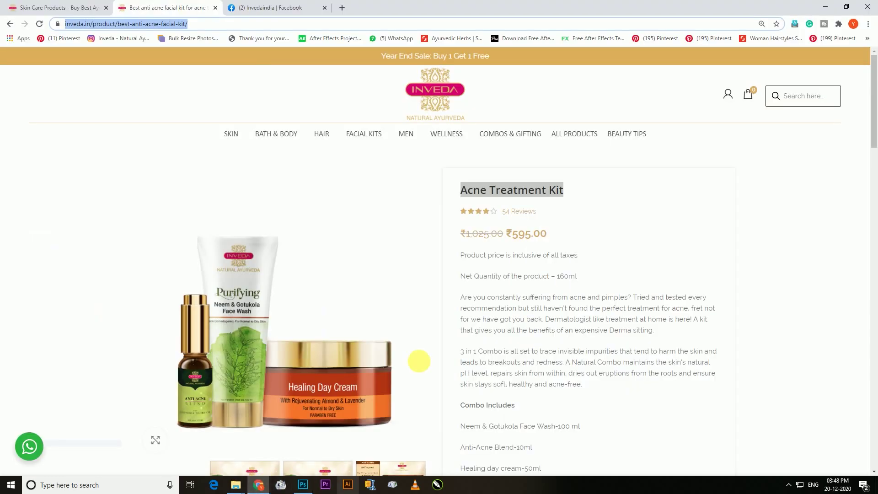
click(284, 8)
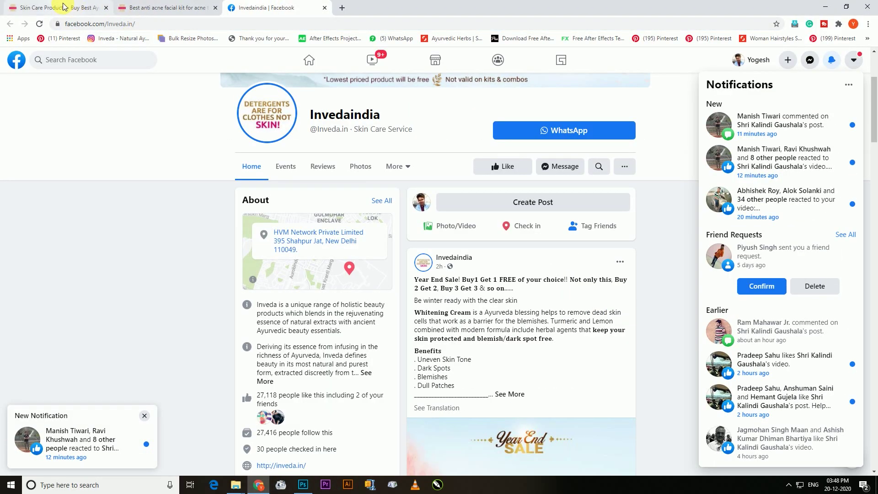
click(162, 24)
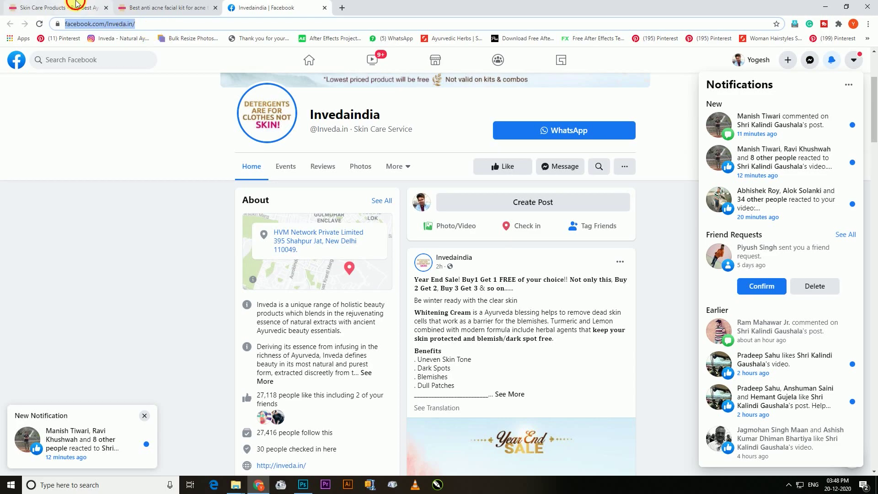
click(55, 7)
click(306, 487)
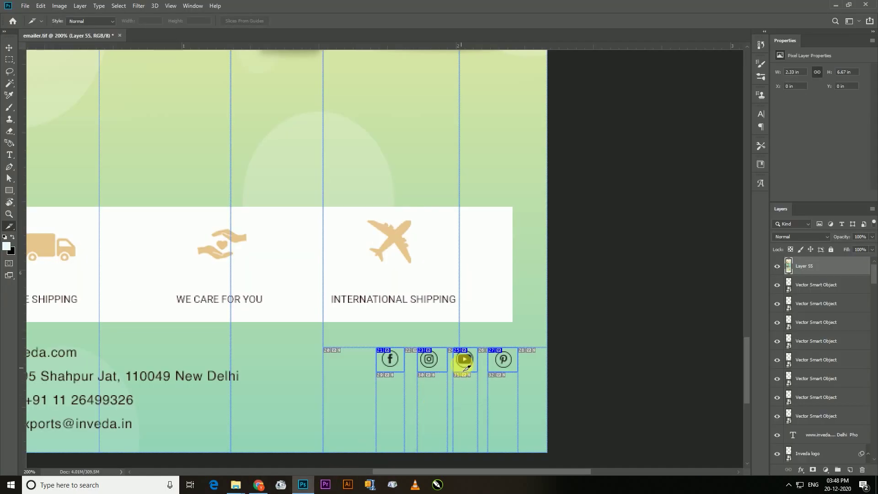
Step: Name the Facebook icon slice fb and set its URL to the Facebook page
right_click(388, 353)
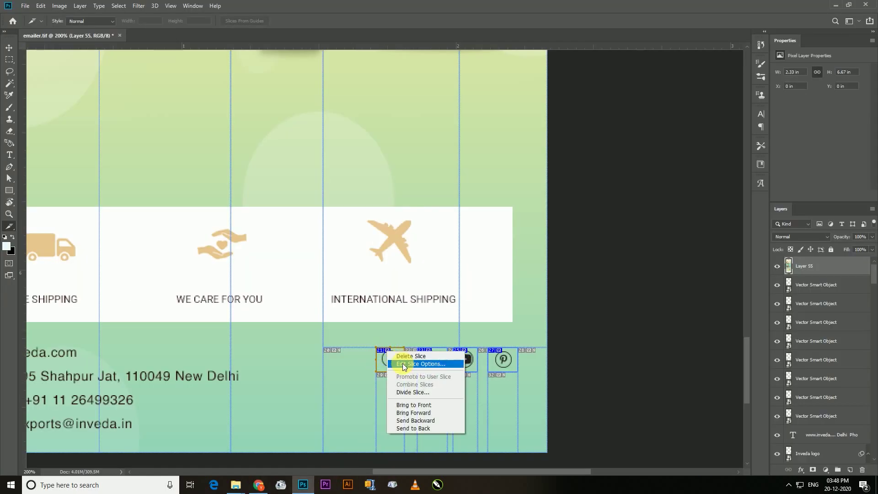
click(406, 365)
text(fb)
click(544, 225)
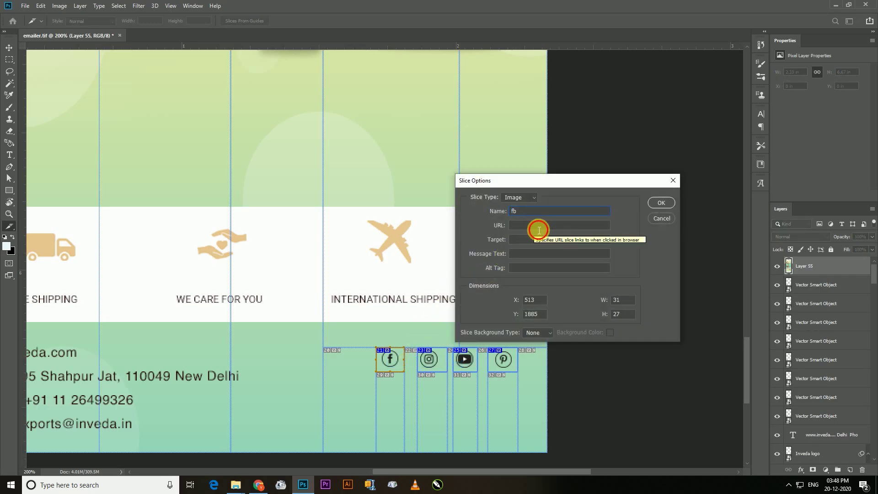
key(ctrl+v)
click(663, 202)
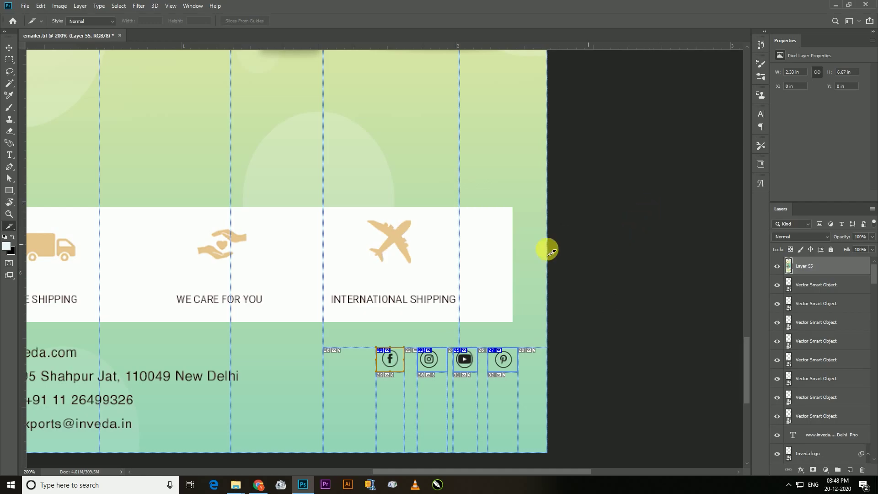
Step: Select the Move tool and zoom out back to the header and Weekend Sale banner
click(8, 48)
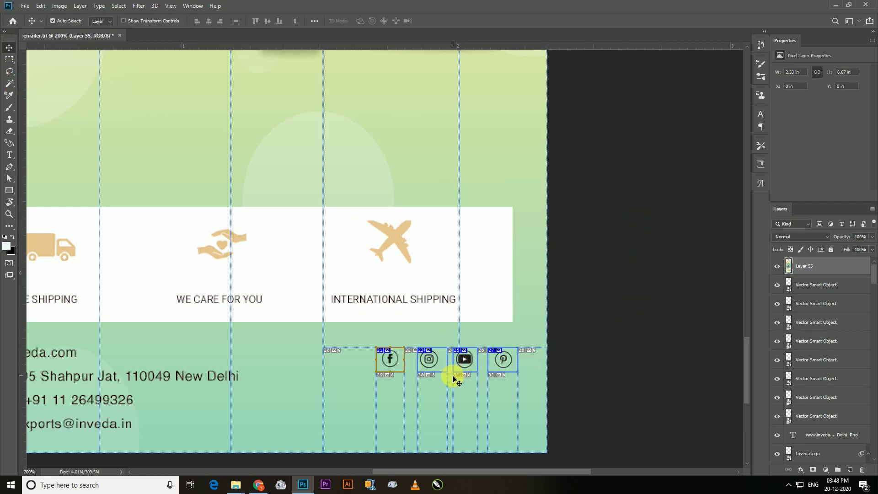
key(ctrl+minus)
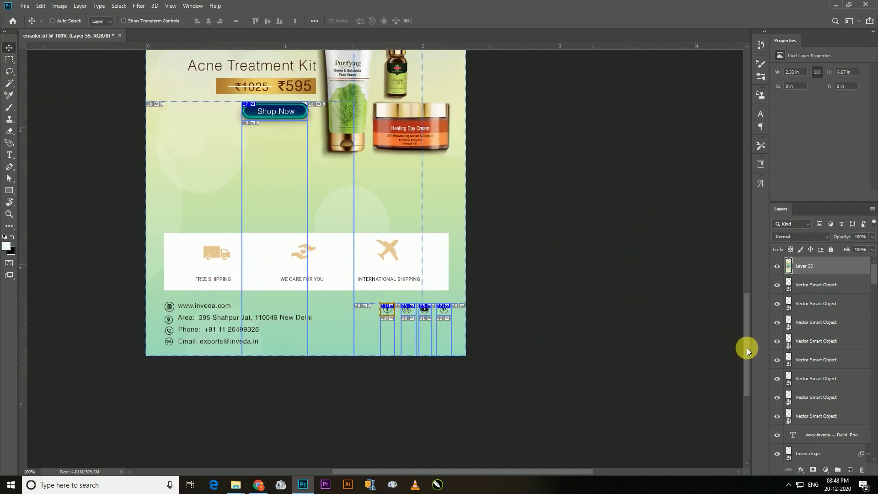
key(ctrl+minus)
drag(745, 342, 745, 227)
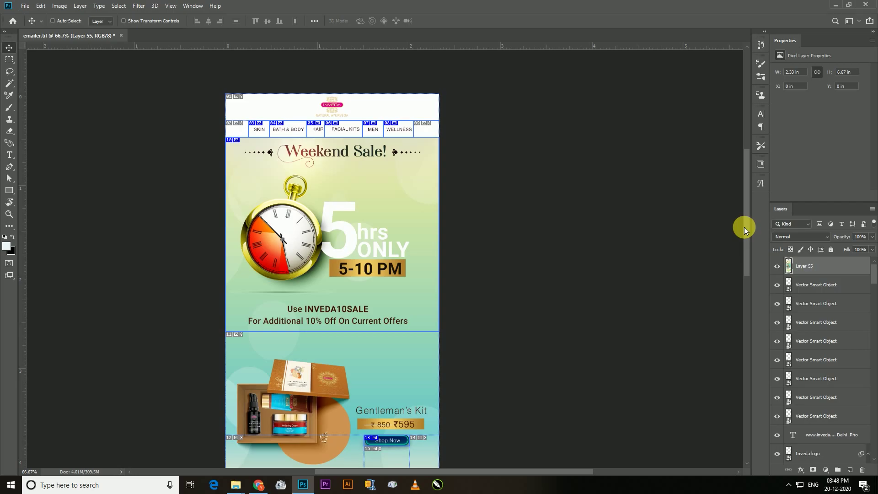
Step: Open Save for Web (Legacy) with the JPEG High preset and proceed to save
key(ctrl+alt+shift+s)
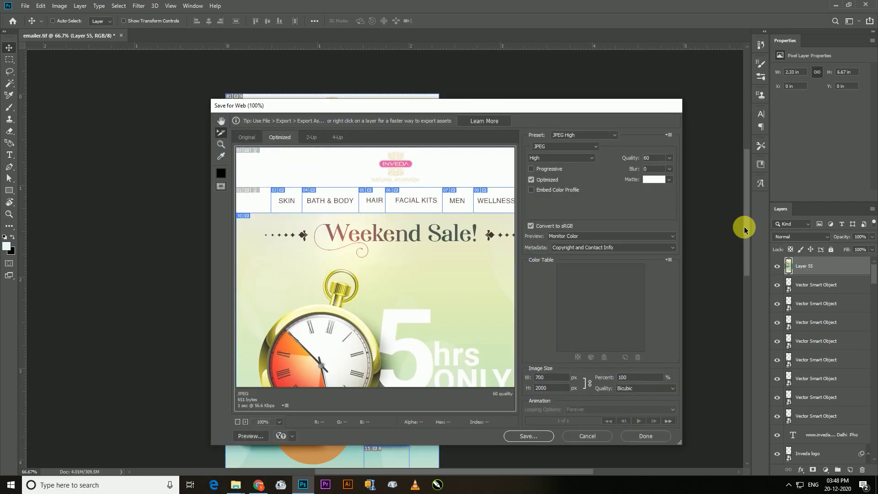
click(586, 435)
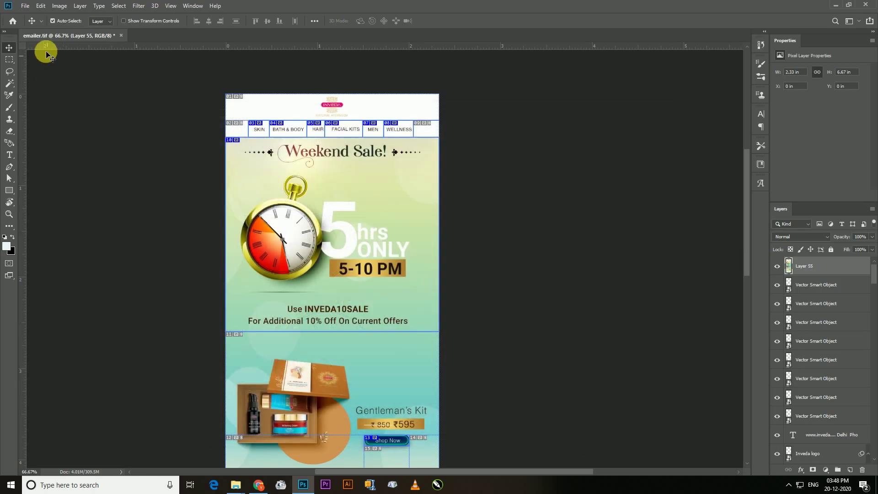
click(25, 7)
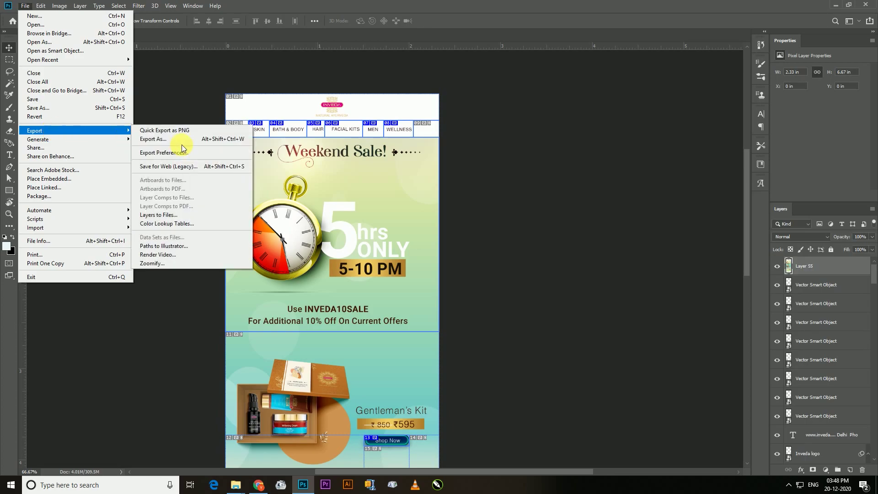
click(185, 166)
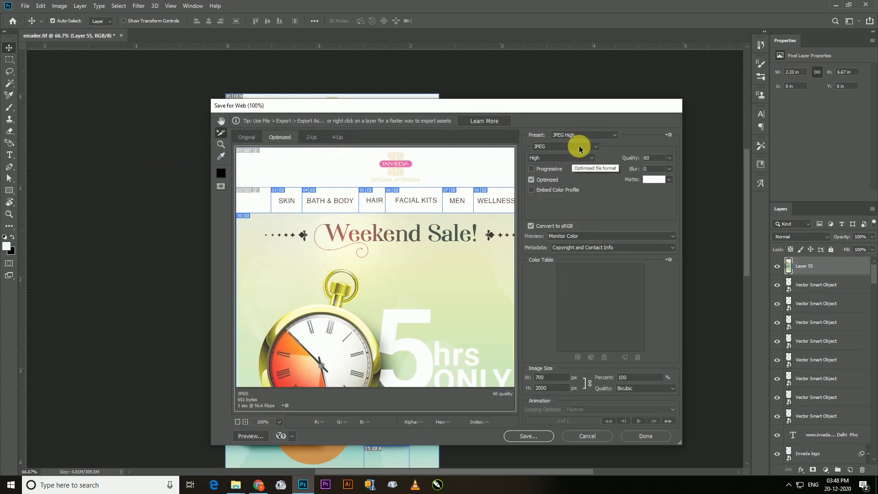
click(531, 435)
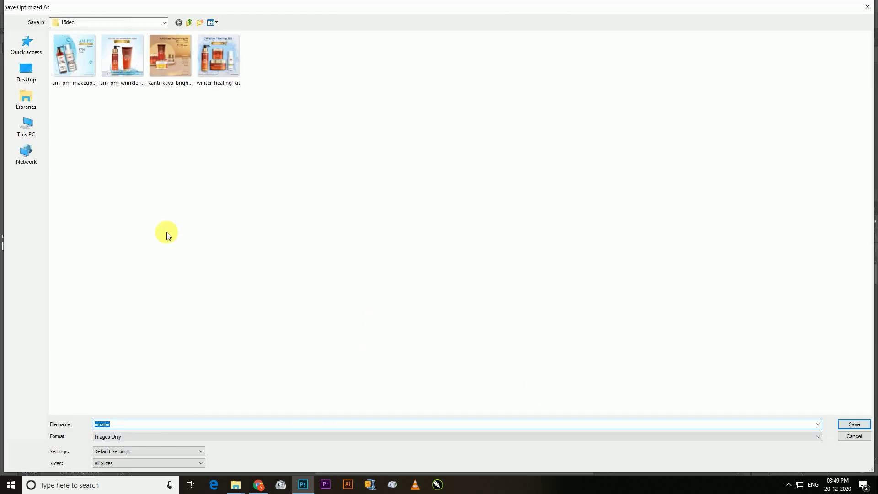
Step: Save the emailer as HTML and Images into the Desktop emailer folder, dismissing the warning
click(26, 70)
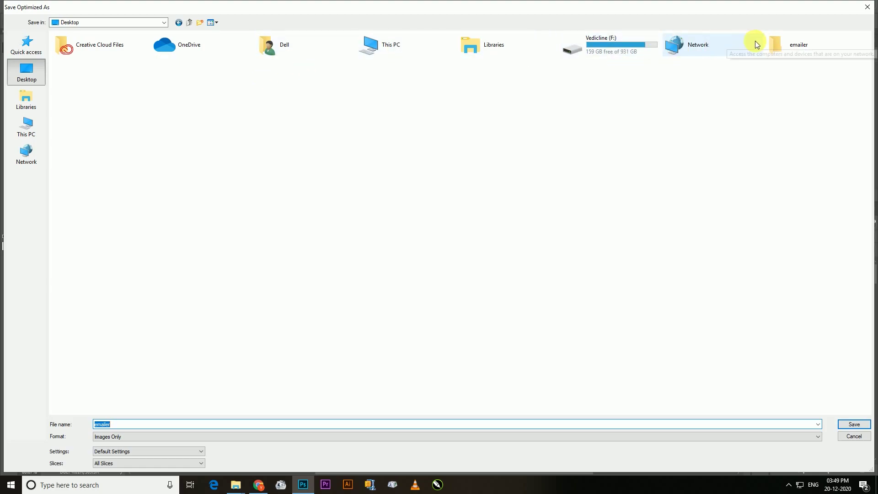
double_click(784, 45)
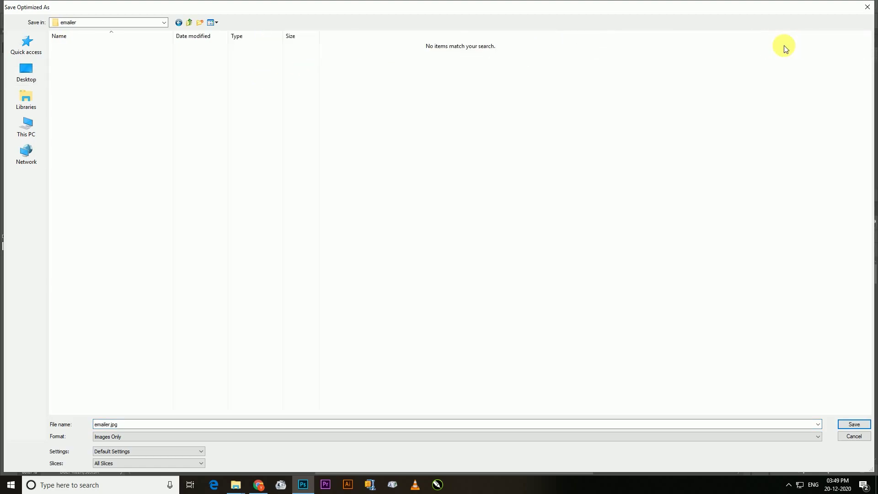
click(188, 437)
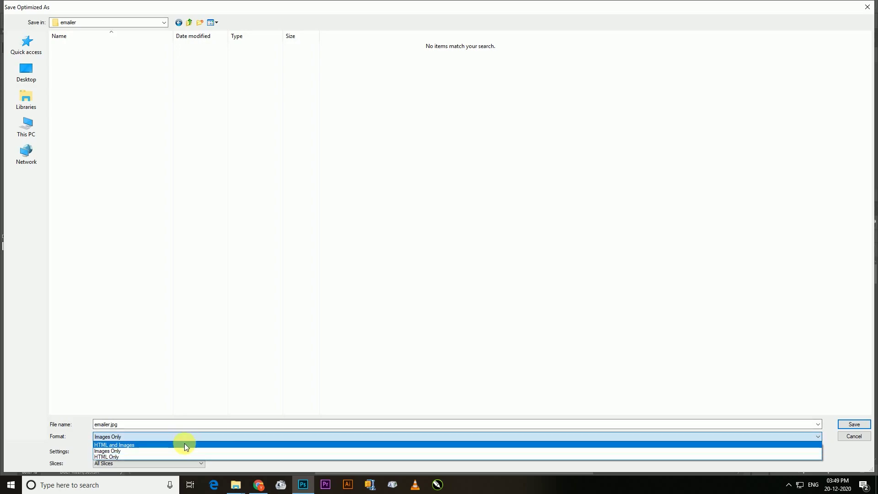
click(185, 443)
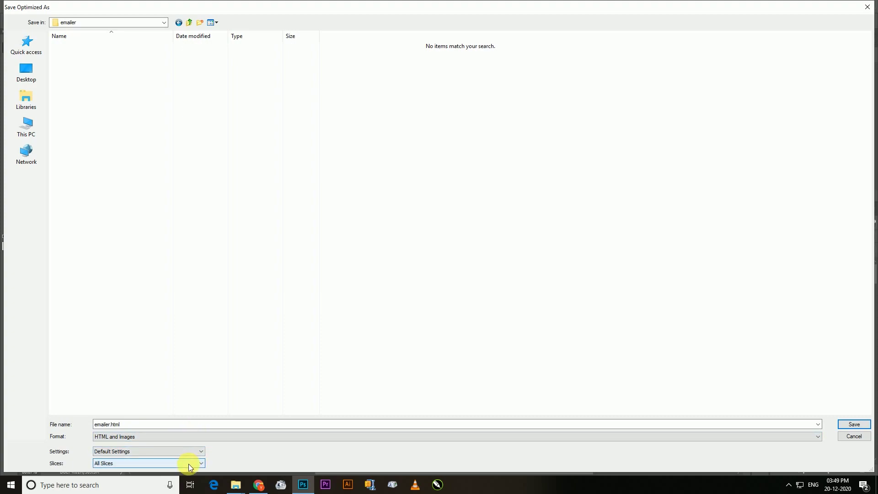
click(853, 426)
click(473, 198)
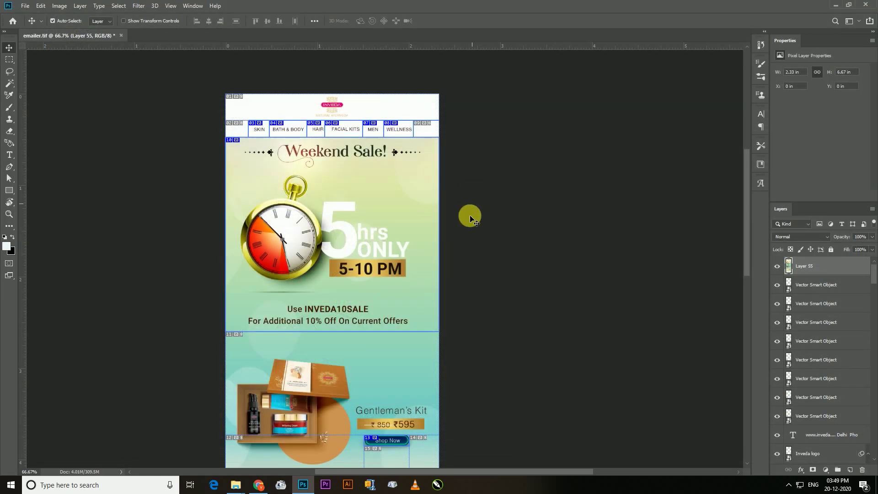
mouse_move(235, 485)
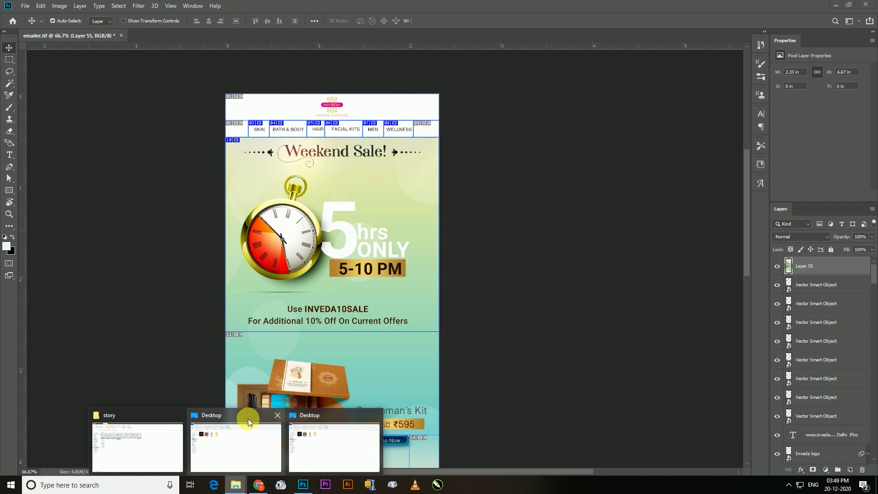
Step: Inspect the emailer/images folder in File Explorer, then open emailer.html in the browser
click(248, 417)
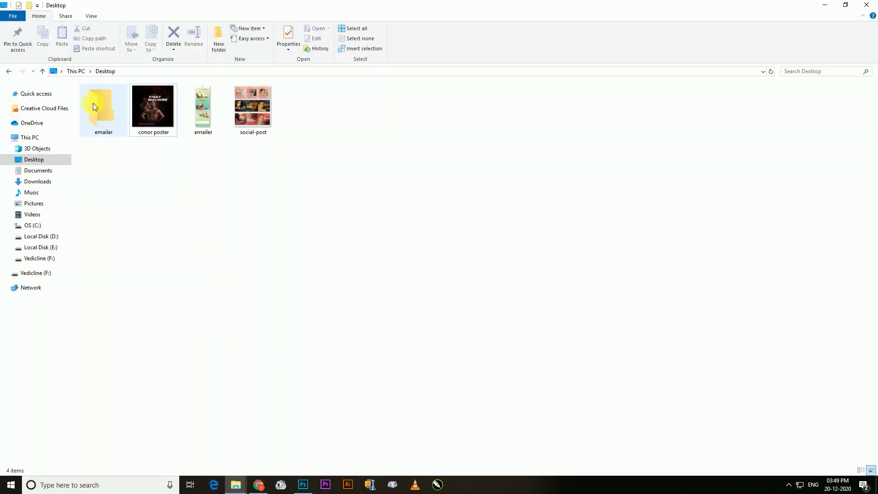
double_click(100, 102)
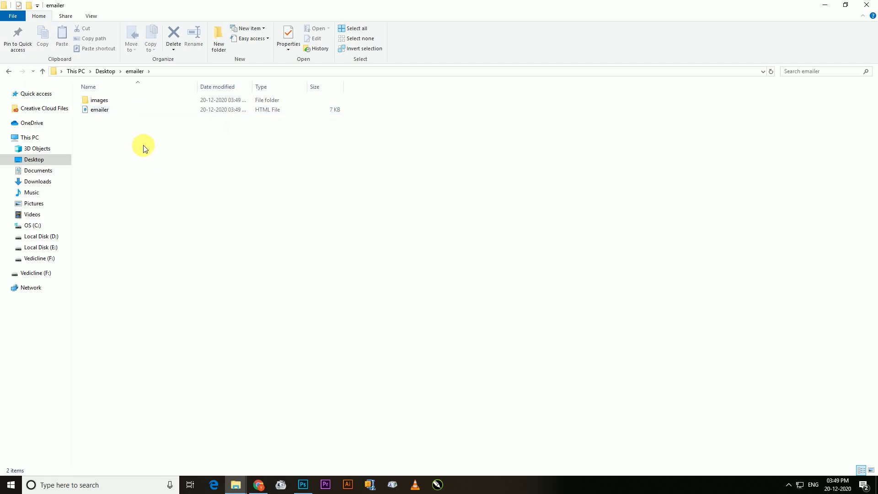
double_click(112, 100)
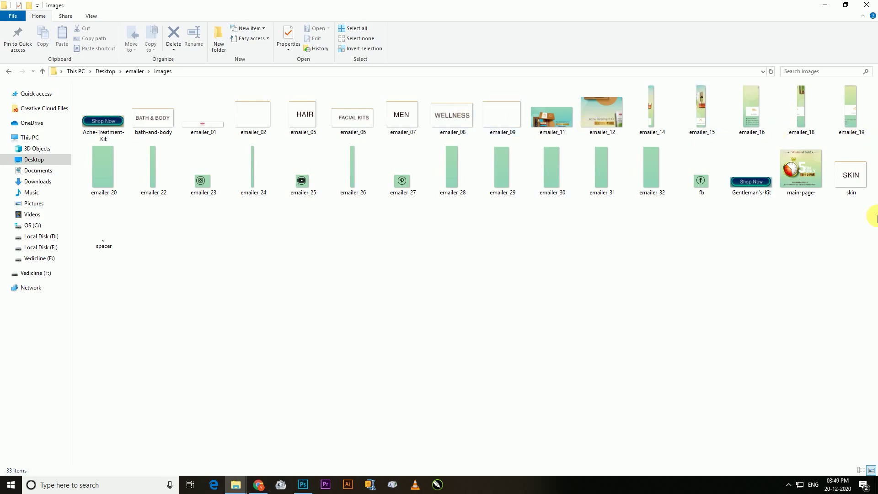
click(8, 71)
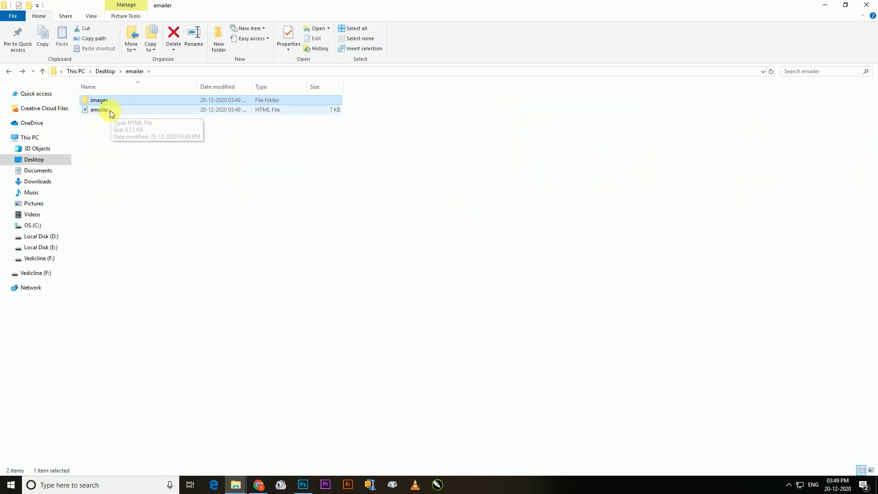
double_click(100, 110)
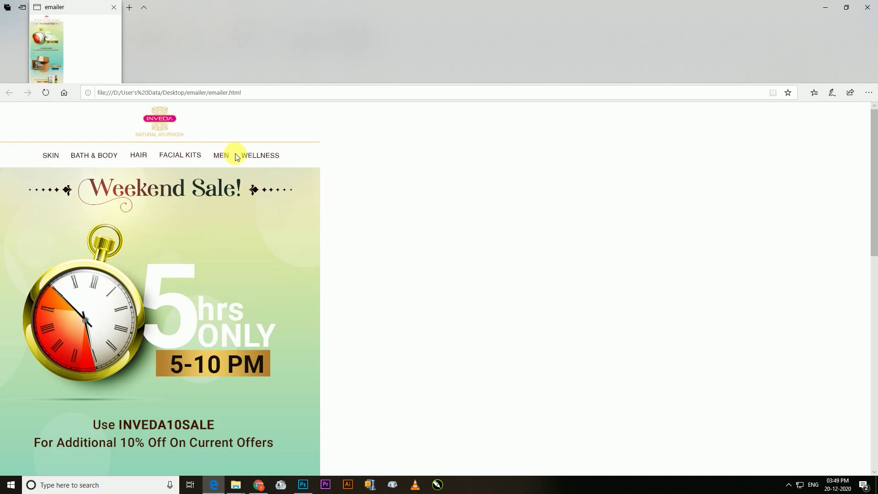
Step: Test the emailer's SKIN and BATH & BODY links, confirming the bath-body category page opens in a new tab
click(54, 157)
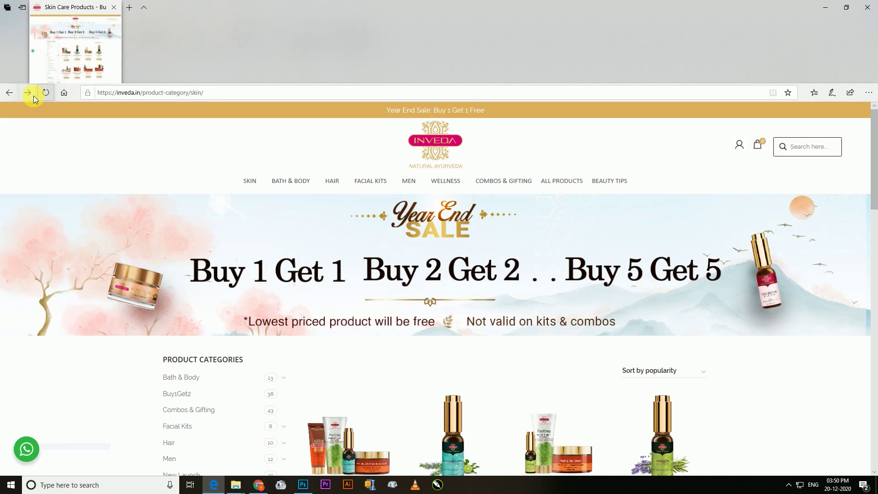
click(10, 94)
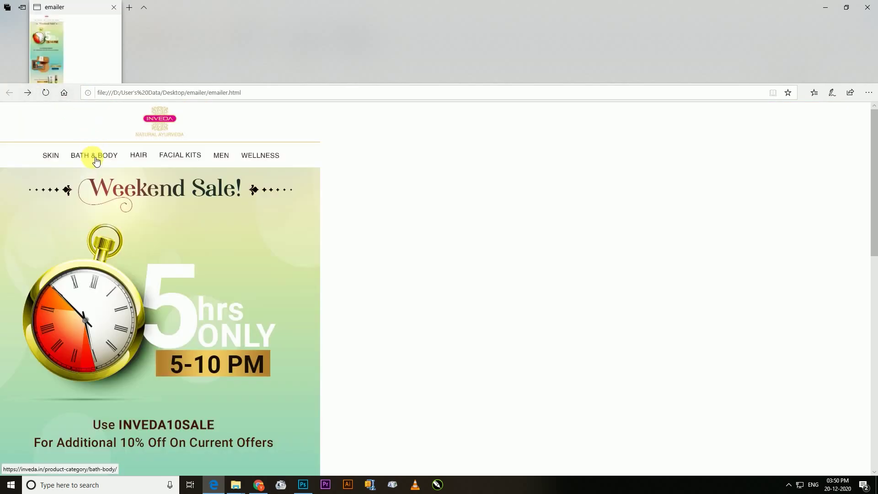
click(94, 156)
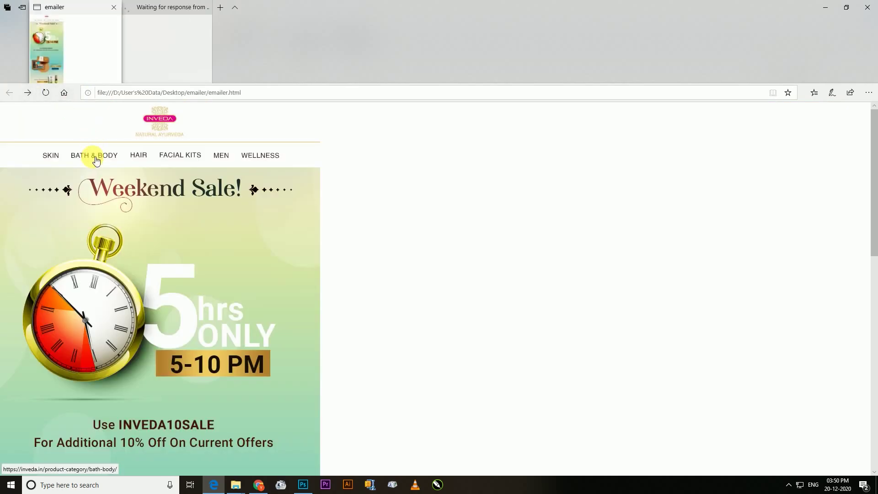
click(176, 8)
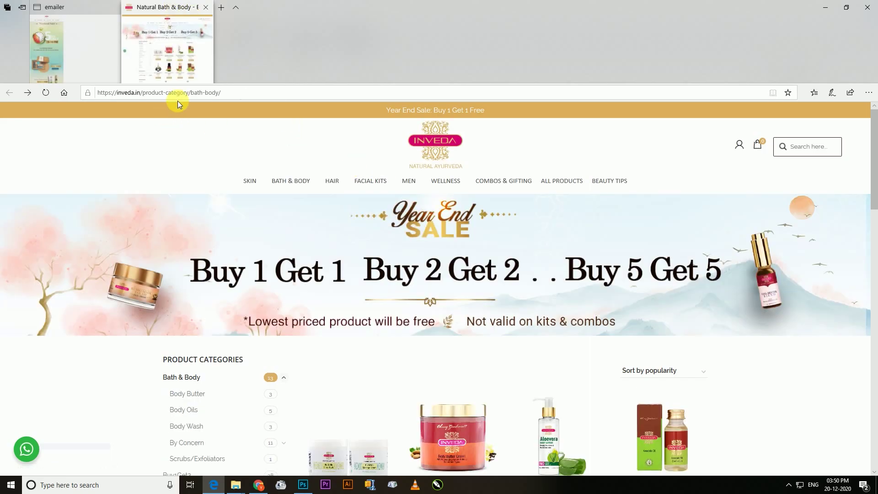
click(99, 5)
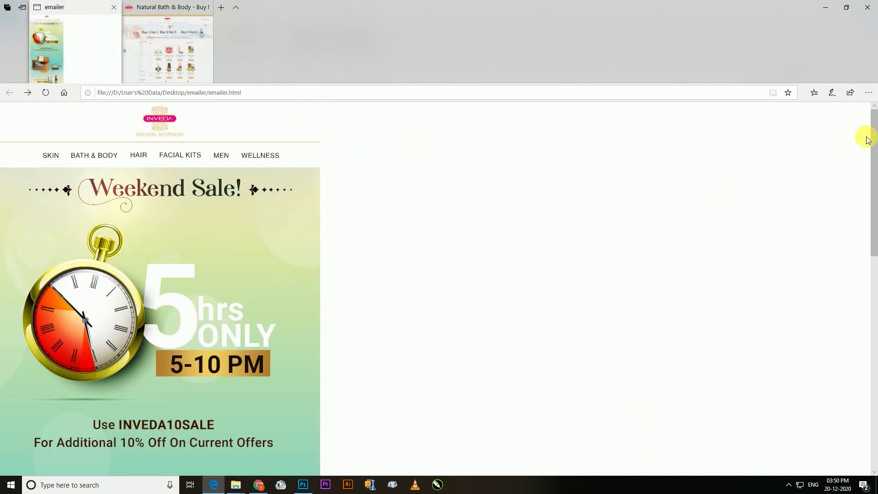
drag(872, 133, 864, 168)
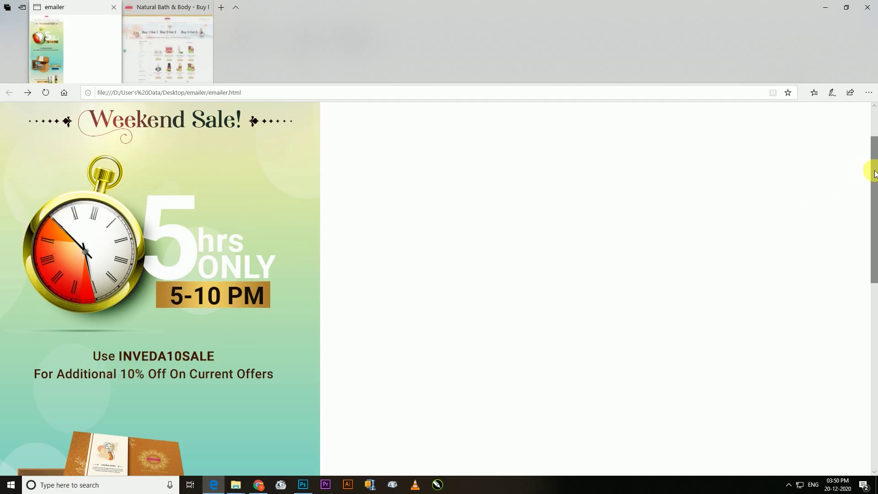
Step: Confirm the Gentleman's Kit Shop Now link opens its product page in a new tab
drag(870, 168, 870, 190)
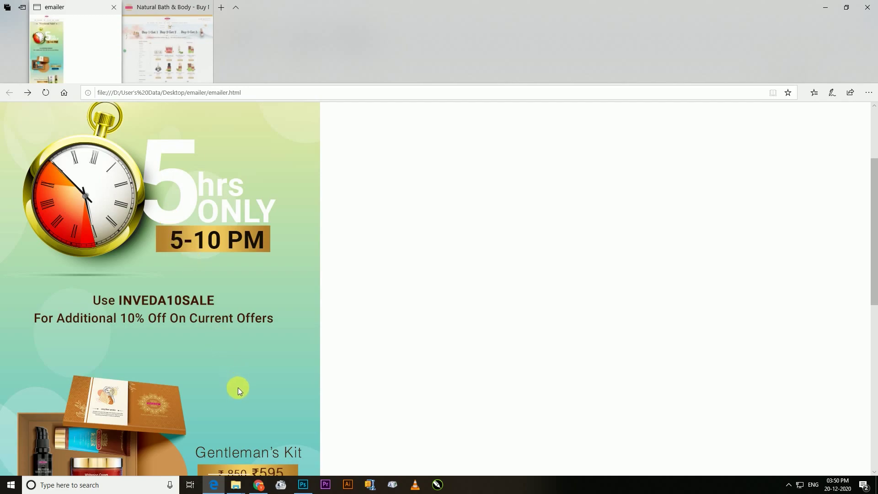
drag(874, 196, 875, 239)
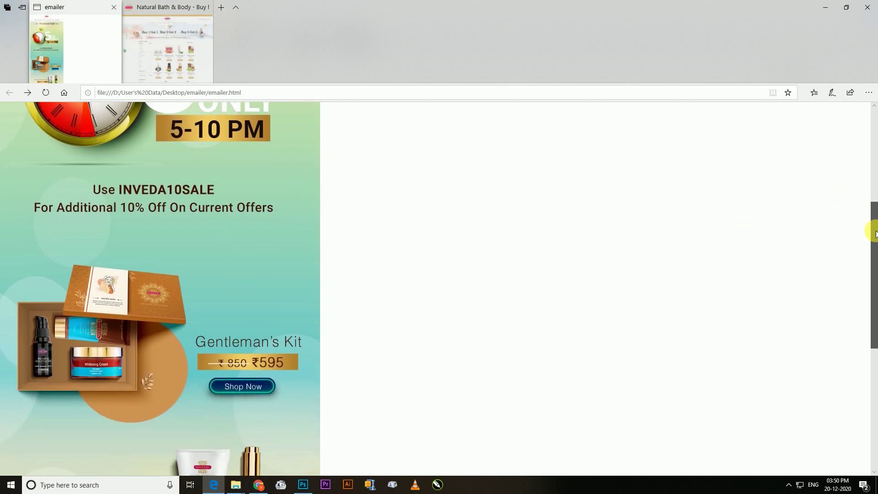
click(248, 390)
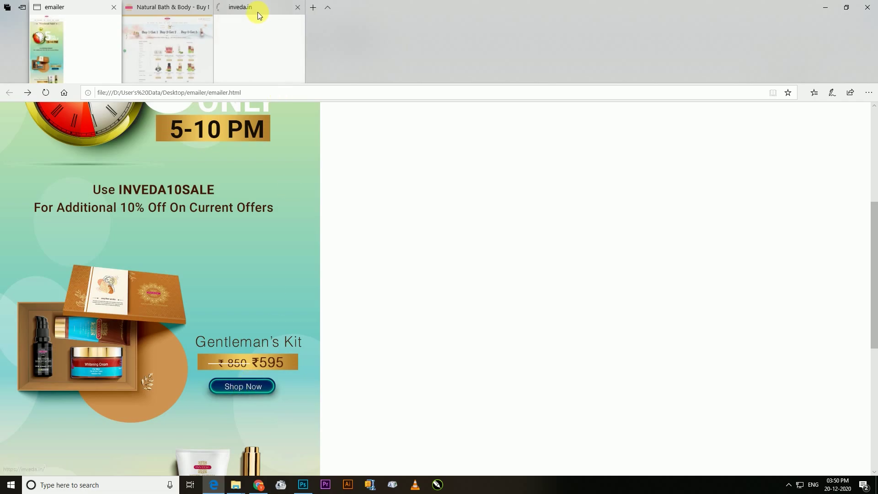
click(256, 9)
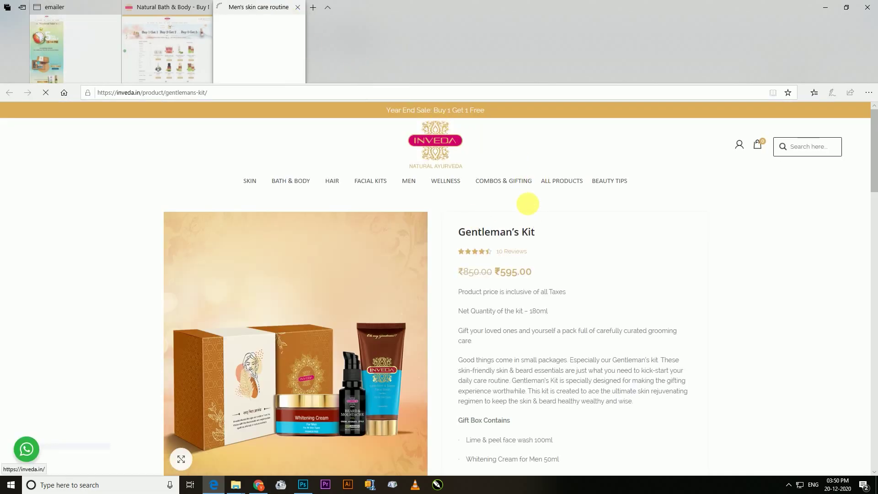
click(70, 6)
Step: Confirm the footer Facebook icon opens the Invedaindia Facebook page, then minimize Edge
drag(872, 201, 872, 350)
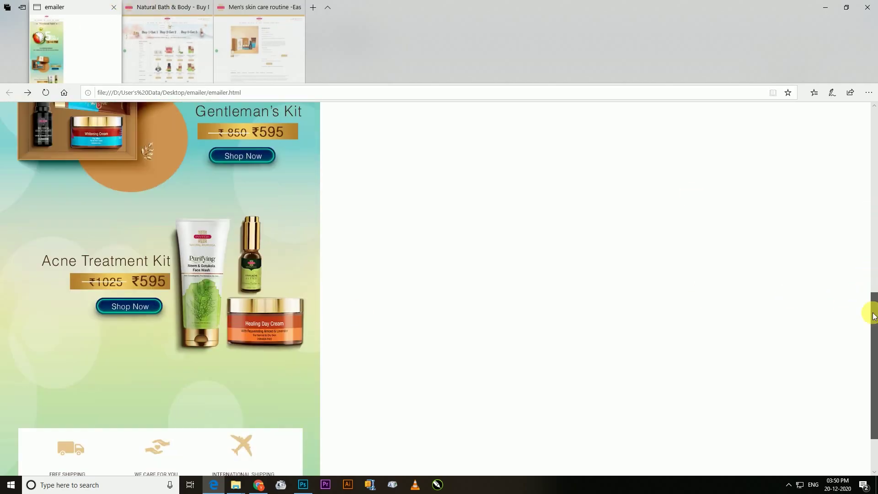
click(241, 428)
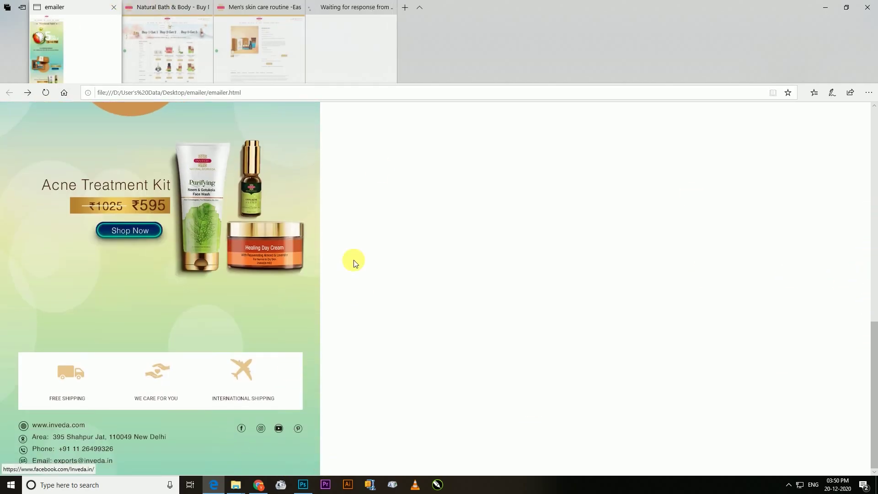
click(351, 6)
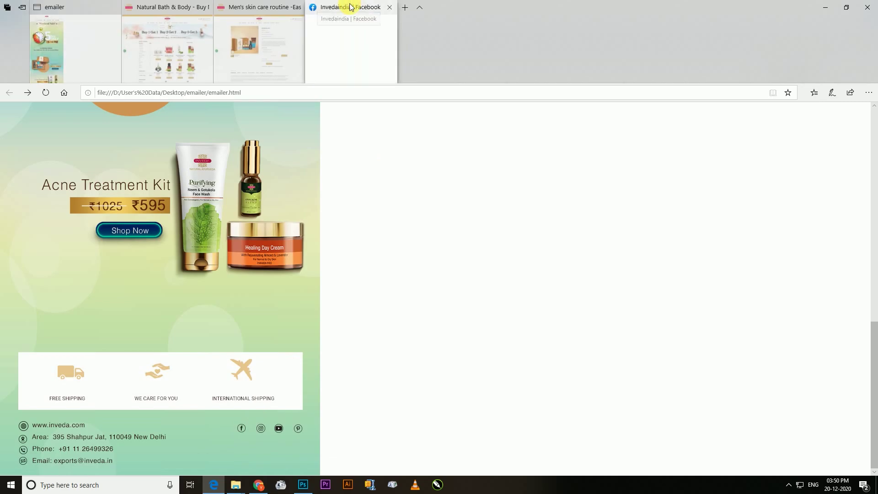
click(56, 5)
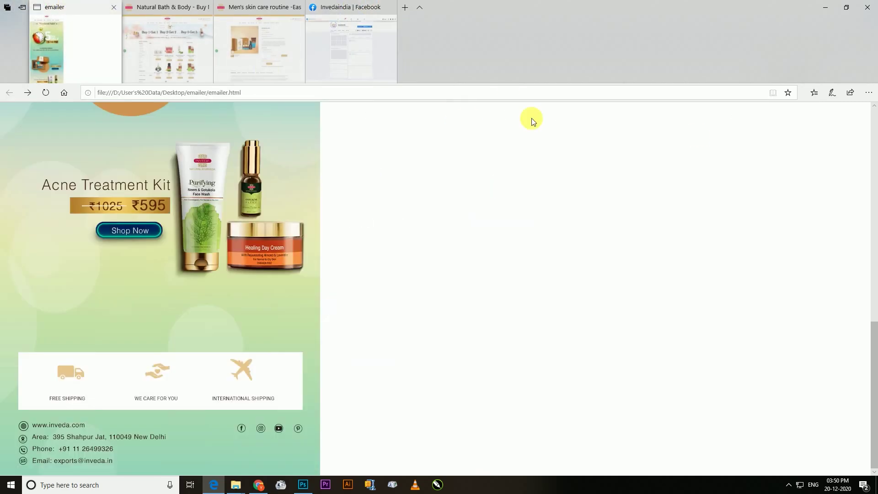
click(816, 14)
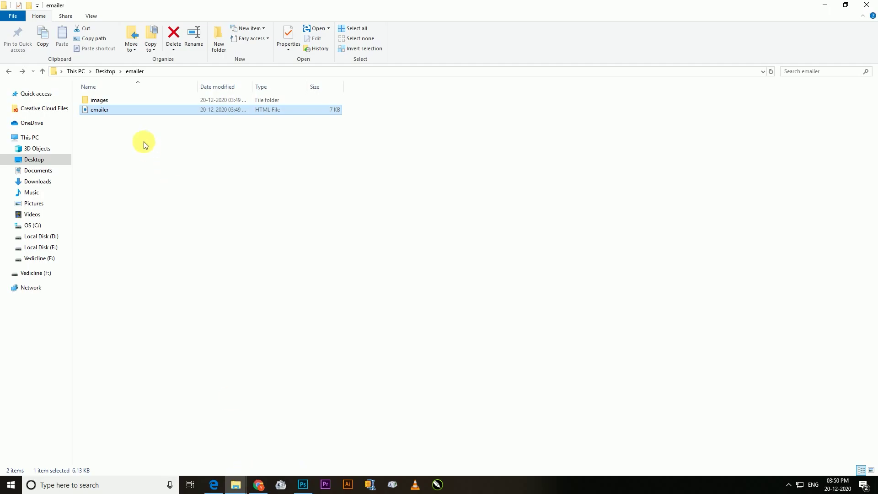
Step: Archive the images folder and emailer HTML file as a ZIP-format emailer.zip (194 KB)
click(106, 100)
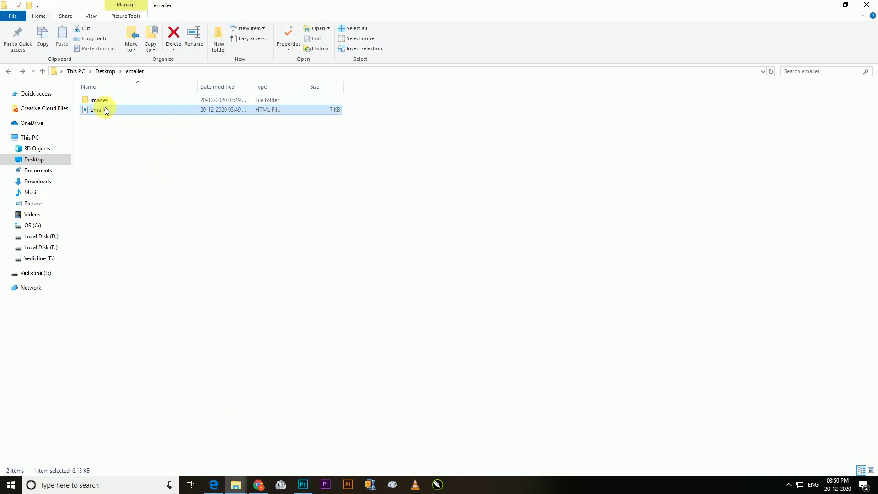
drag(115, 136, 115, 102)
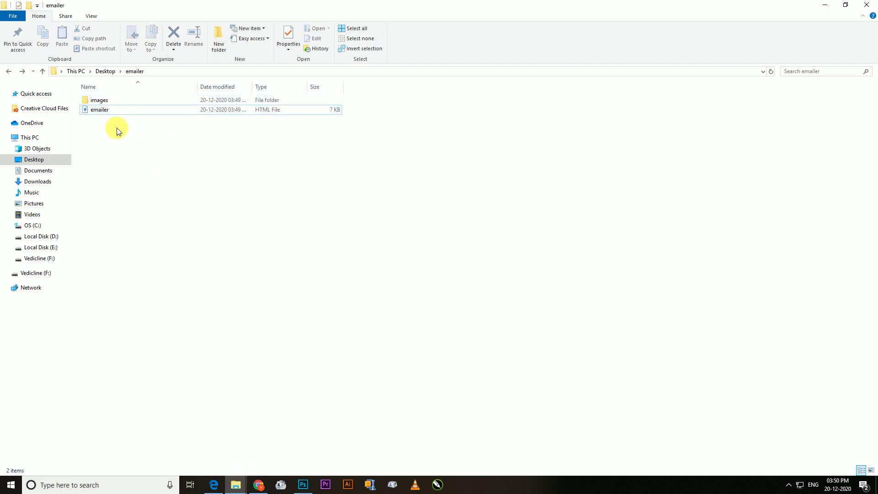
right_click(103, 101)
click(163, 207)
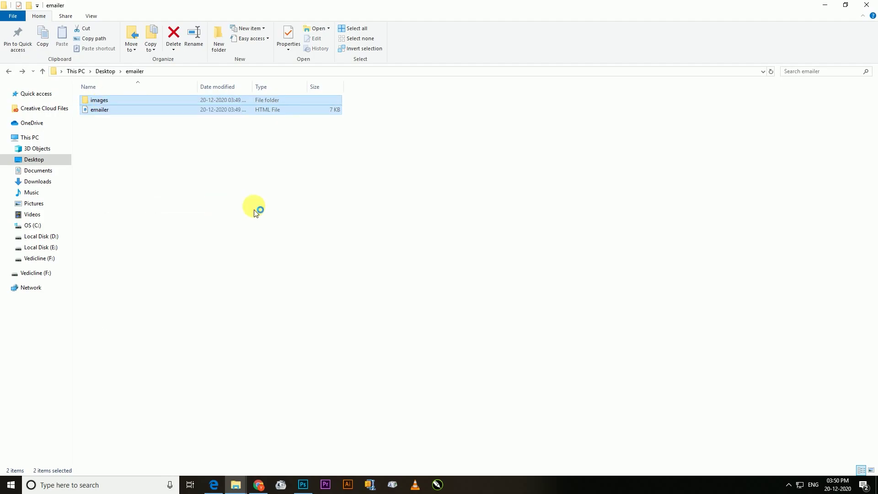
click(405, 231)
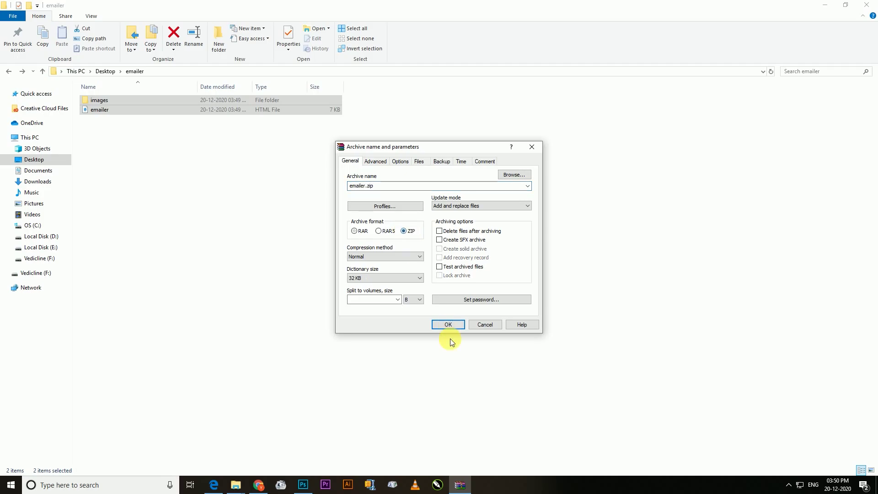
click(447, 325)
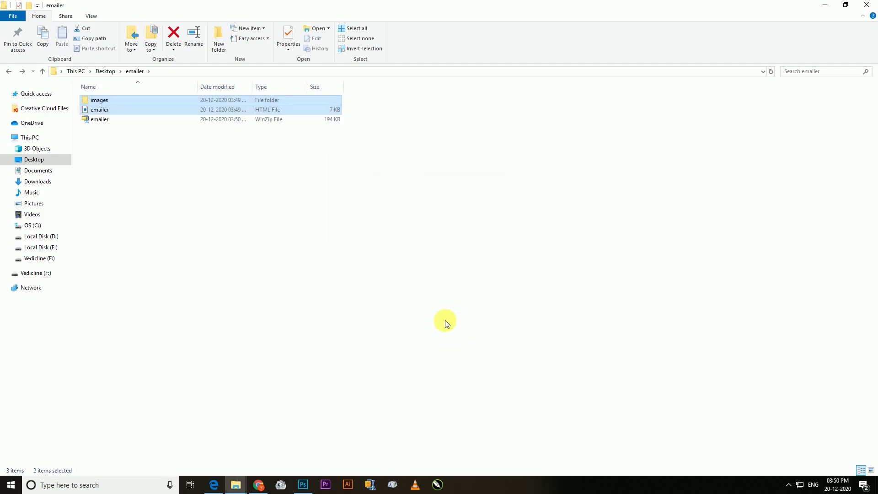
click(161, 158)
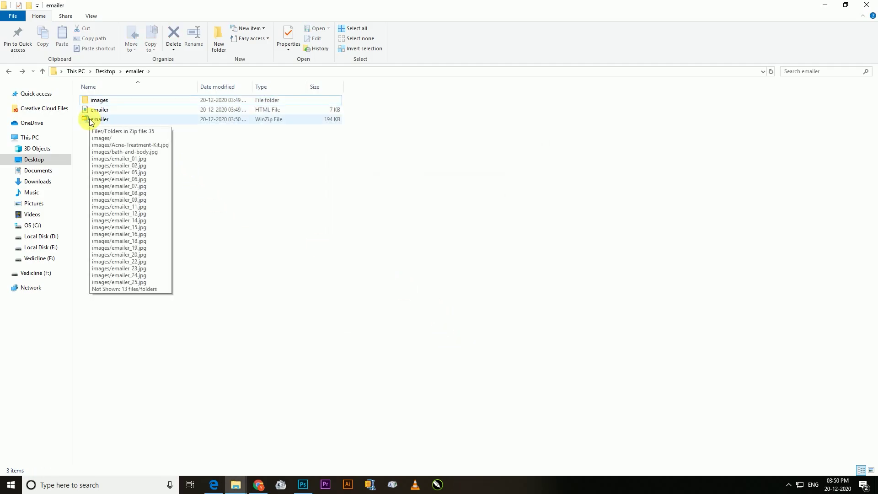
click(91, 120)
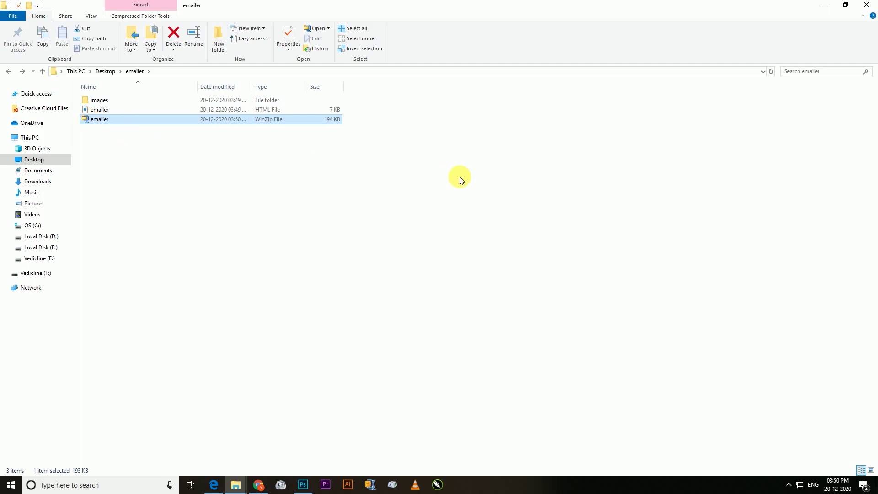